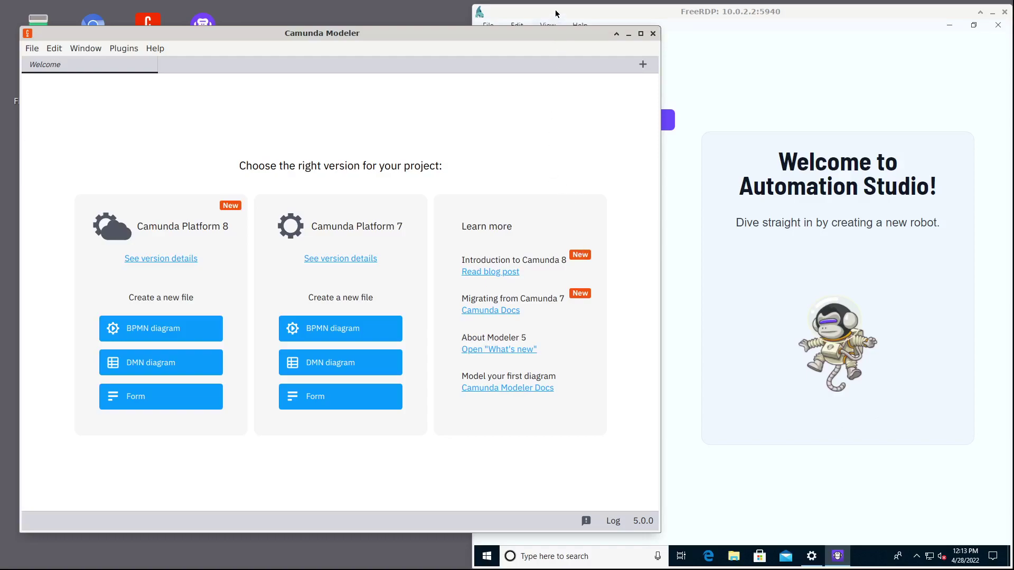
Create a new Camunda 7 BPMN diagram and label its start event 'Start'.
{"action": "left_click", "coordinate": [522, 11]}
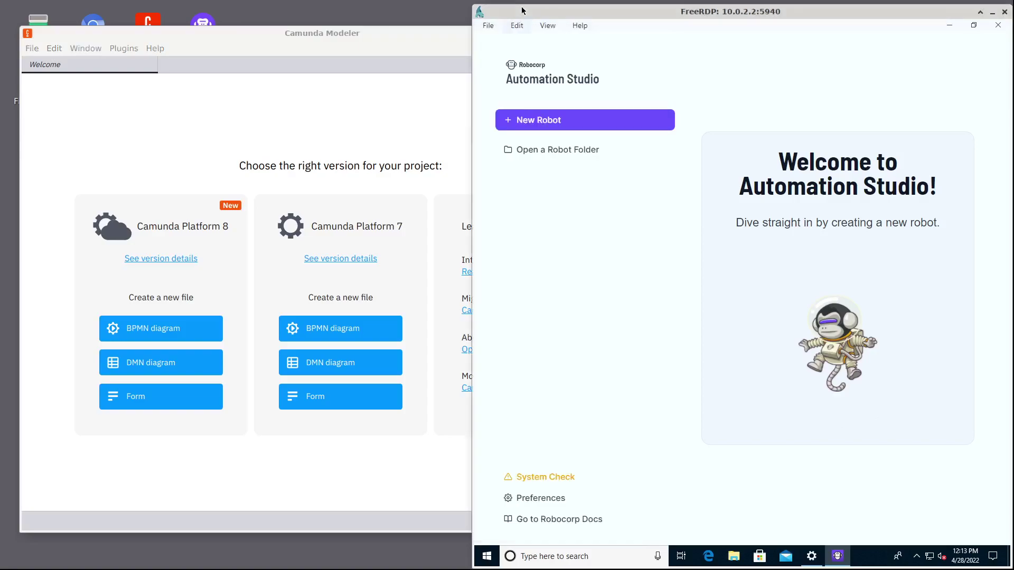
{"action": "left_click", "coordinate": [423, 35]}
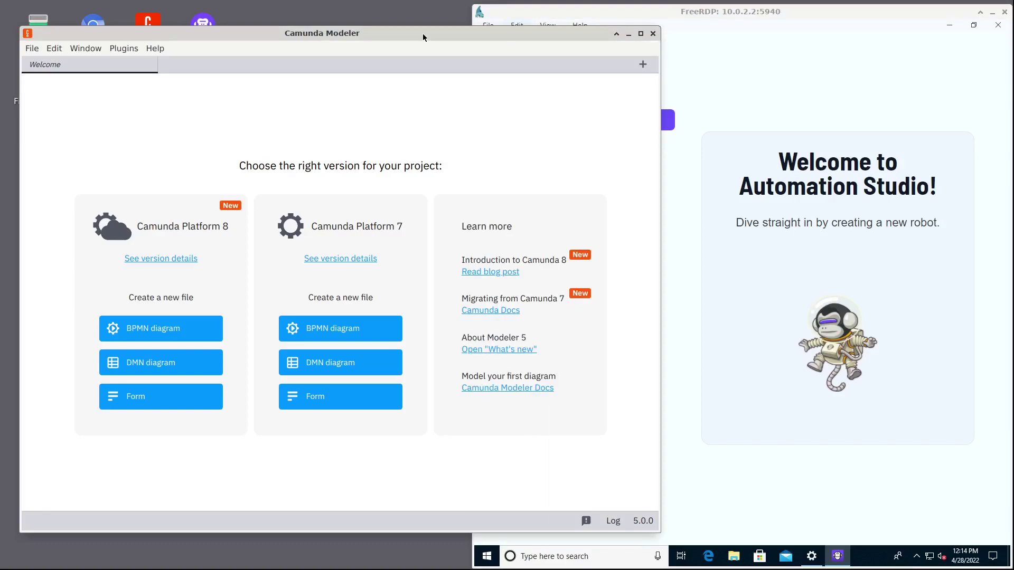
{"action": "left_click", "coordinate": [510, 14]}
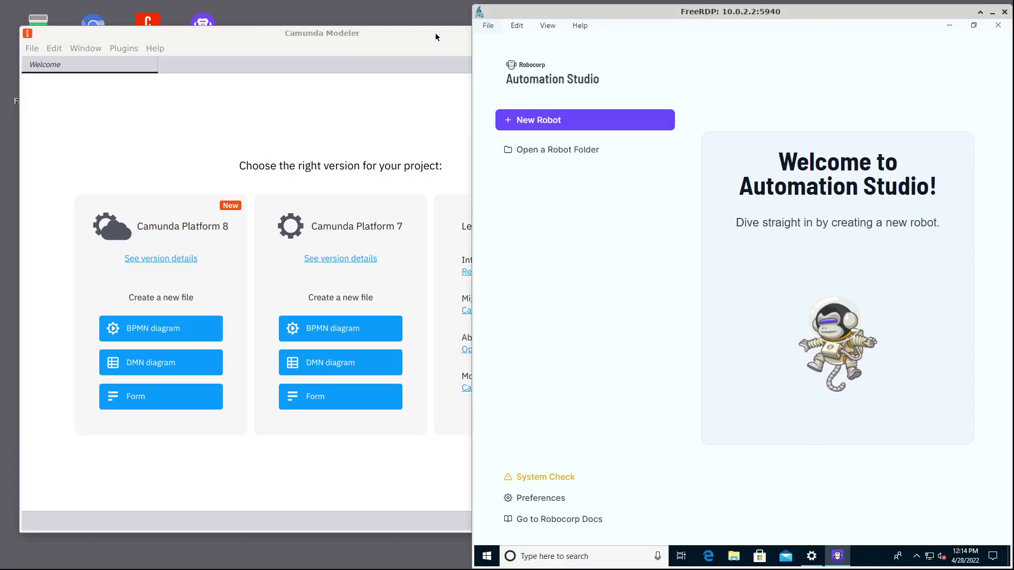
{"action": "left_click", "coordinate": [406, 43]}
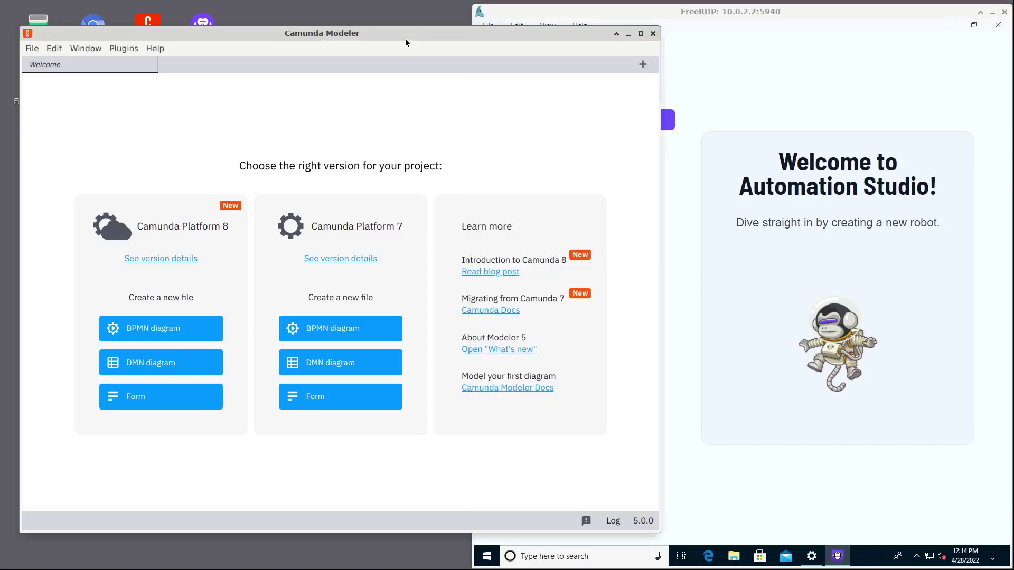
{"action": "left_click", "coordinate": [347, 327]}
{"action": "double_click", "coordinate": [151, 196]}
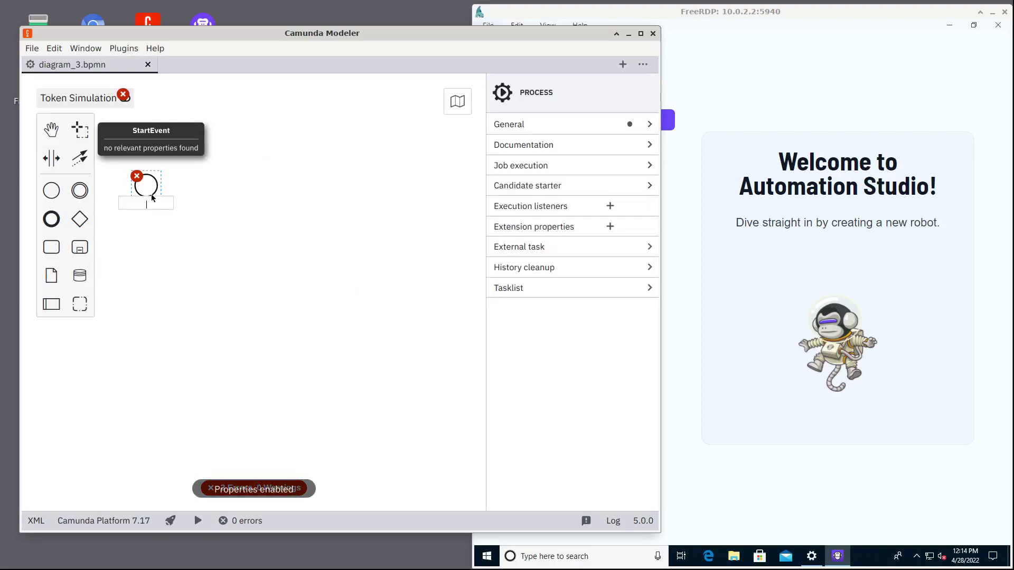
{"action": "type", "text": "Start"}
{"action": "key", "text": "Return"}
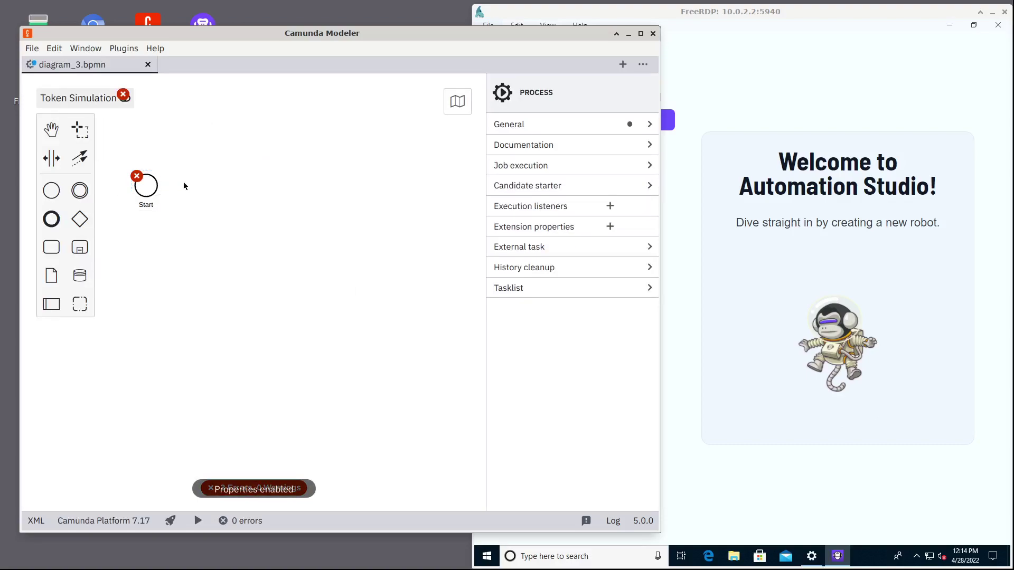
Append a task named 'HERE BE DRAGONS' after Start and make it a service task.
{"action": "left_click", "coordinate": [198, 177]}
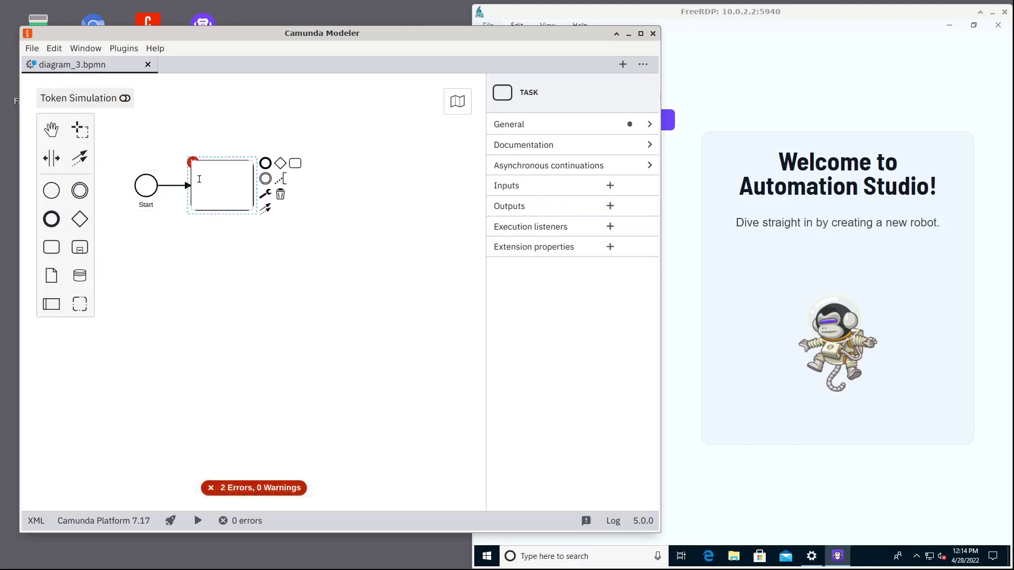
{"action": "type", "text": "HERE BE DRAGONS"}
{"action": "left_click", "coordinate": [265, 194]}
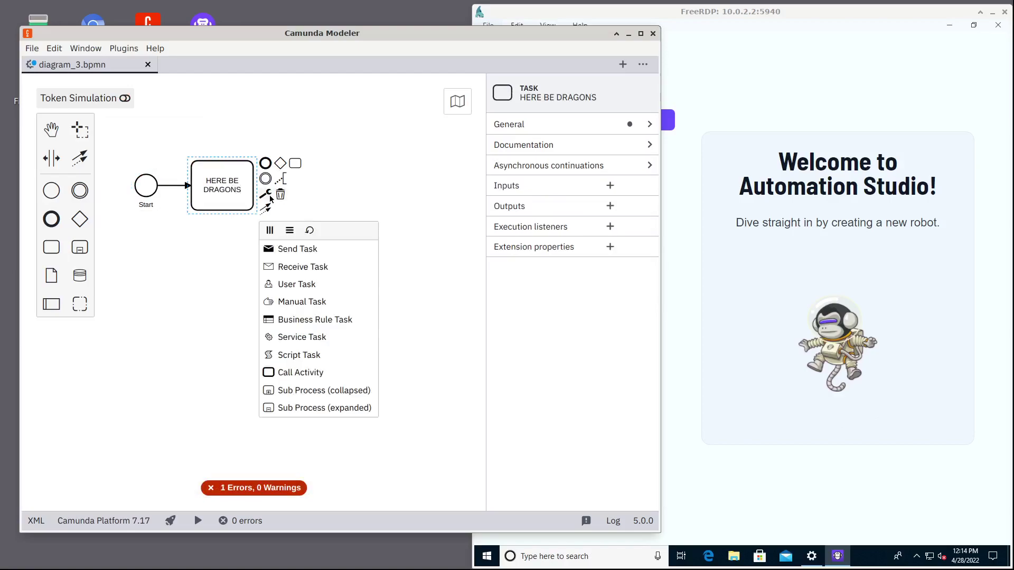
{"action": "left_click", "coordinate": [301, 337]}
Set the service task implementation to External with topic 'Hello World'.
{"action": "left_click", "coordinate": [550, 165]}
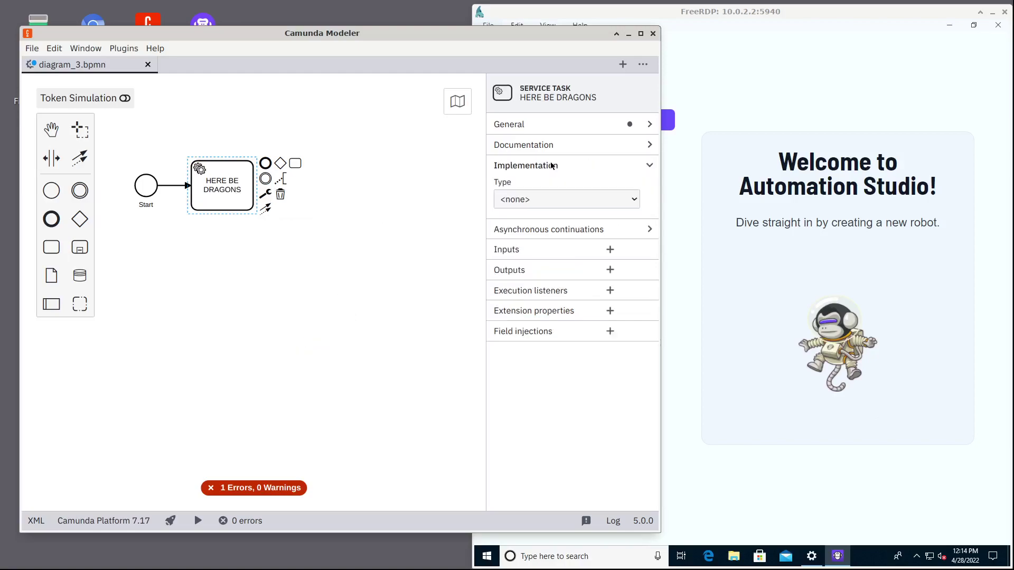
{"action": "left_click", "coordinate": [527, 199]}
{"action": "left_click", "coordinate": [525, 231]}
{"action": "left_click", "coordinate": [522, 234]}
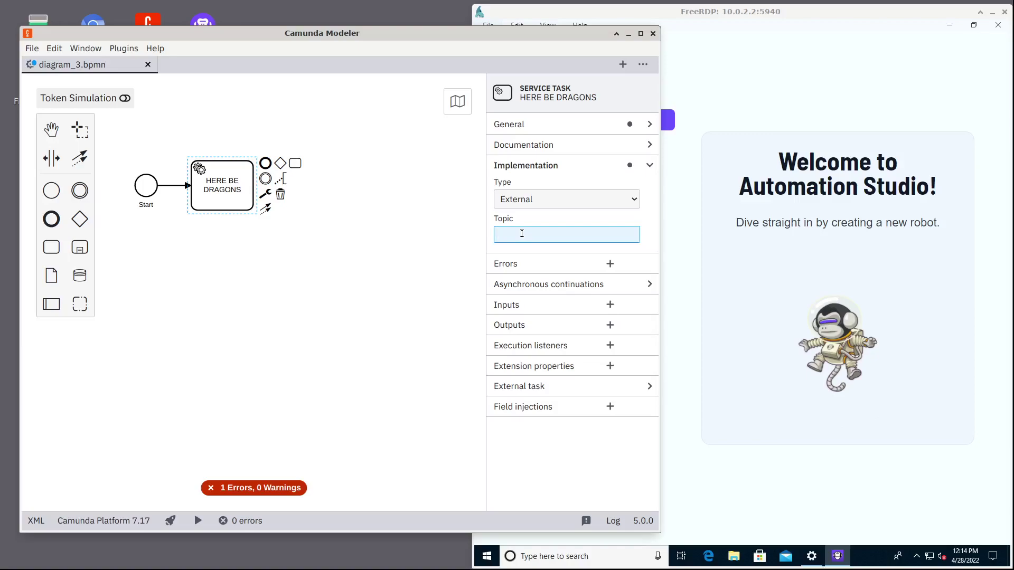
{"action": "type", "text": "Hello WOrl"}
{"action": "key", "text": "BackSpace"}
{"action": "key", "text": "BackSpace"}
{"action": "key", "text": "BackSpace"}
{"action": "type", "text": "orld"}
Replace the 'Activity' prefix of the task ID with 'robot'.
{"action": "left_click", "coordinate": [596, 130]}
{"action": "left_click_drag", "start_coordinate": [524, 195], "coordinate": [457, 189]}
{"action": "type", "text": "robot_1g9mqg3"}
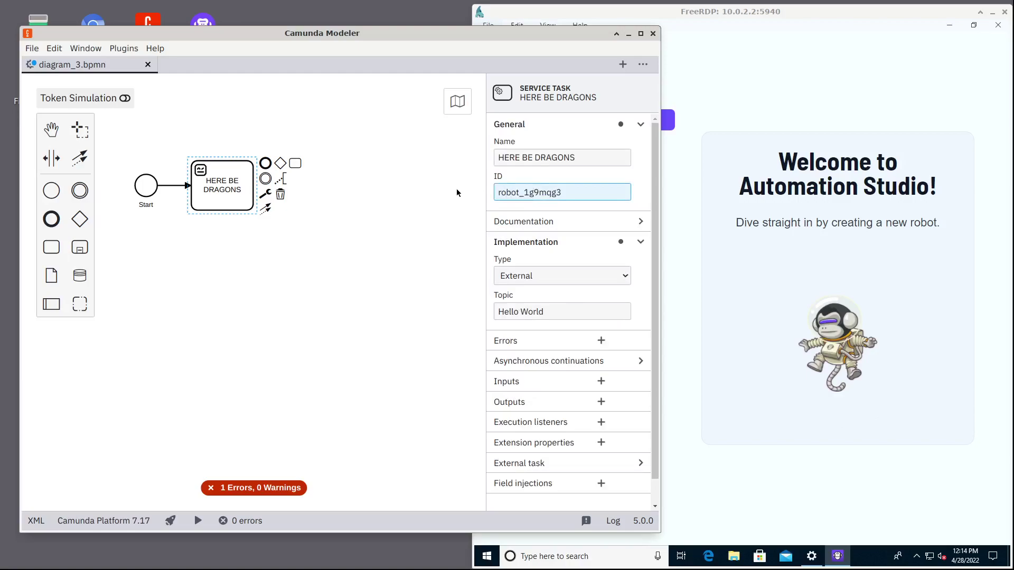
{"action": "left_click", "coordinate": [456, 188]}
{"action": "left_click", "coordinate": [233, 191]}
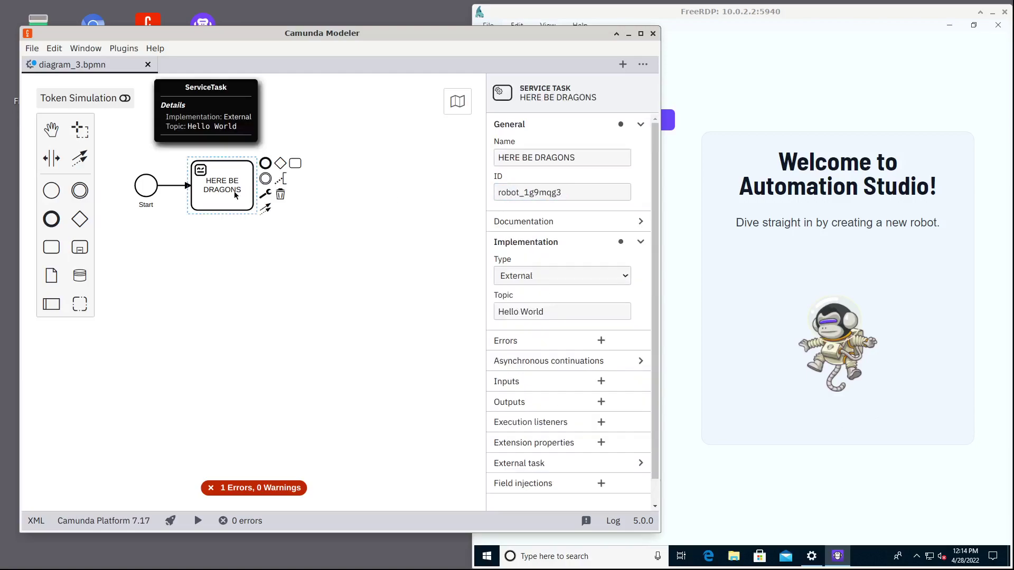
Append an end event labelled 'End' and run a token simulation from Start.
{"action": "left_click", "coordinate": [266, 166]}
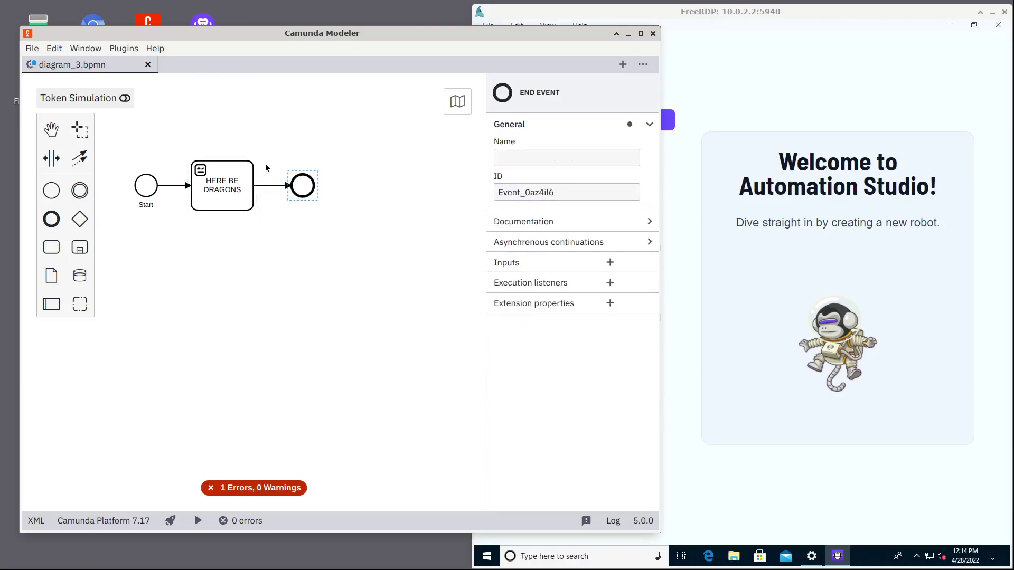
{"action": "left_click", "coordinate": [304, 203]}
{"action": "double_click", "coordinate": [303, 200]}
{"action": "type", "text": "End"}
{"action": "left_click", "coordinate": [289, 246]}
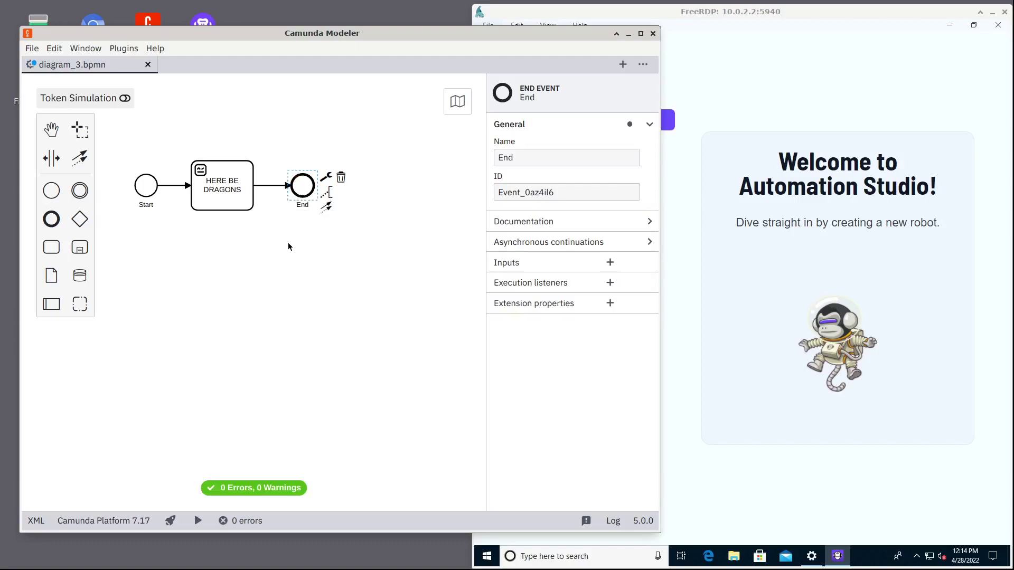
{"action": "left_click", "coordinate": [125, 99]}
{"action": "left_click", "coordinate": [135, 174]}
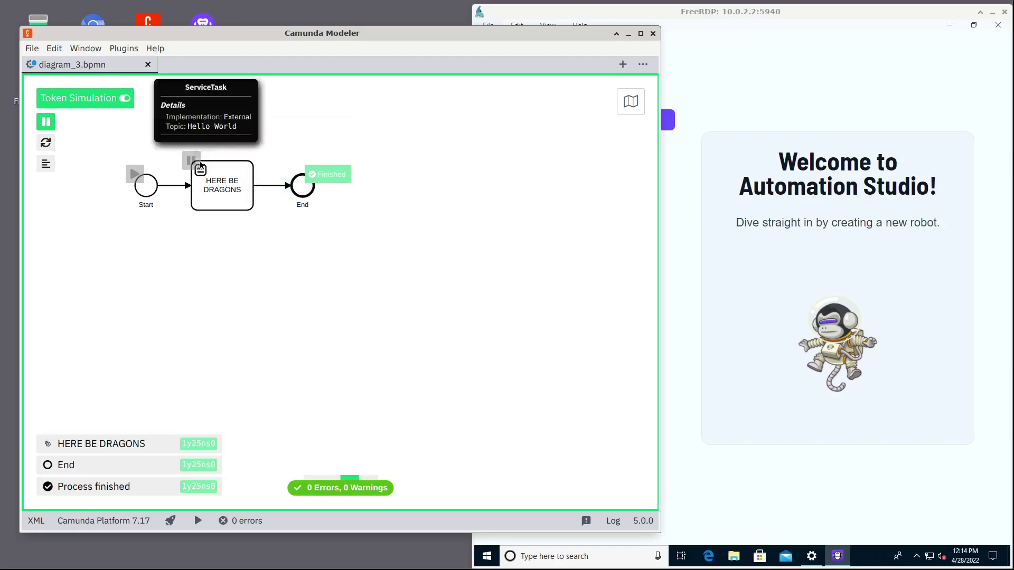
Stop the simulation, name the process 'Robot Hello World' with ID robot-hello-world, then save.
{"action": "key", "text": "t"}
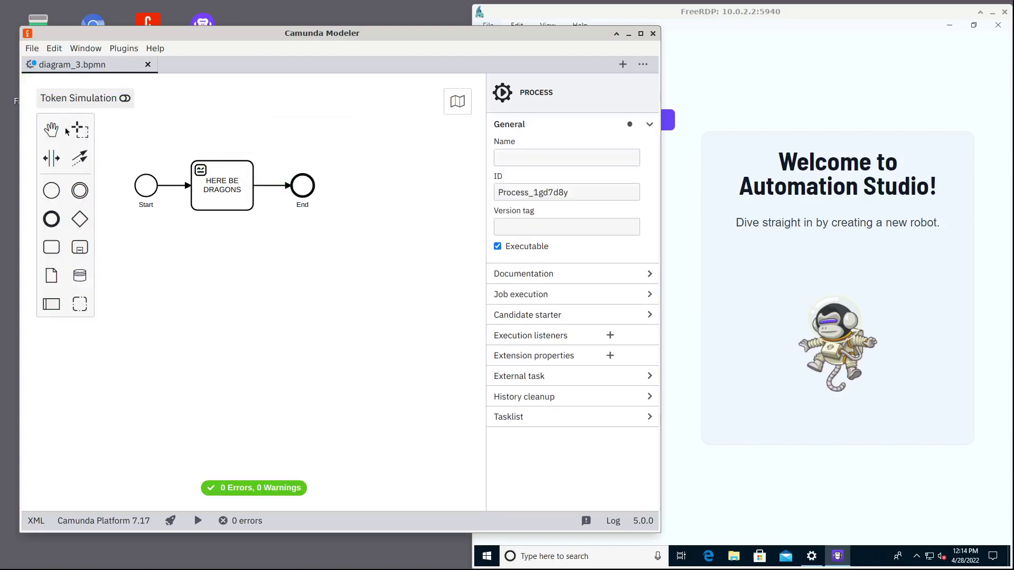
{"action": "left_click", "coordinate": [526, 159]}
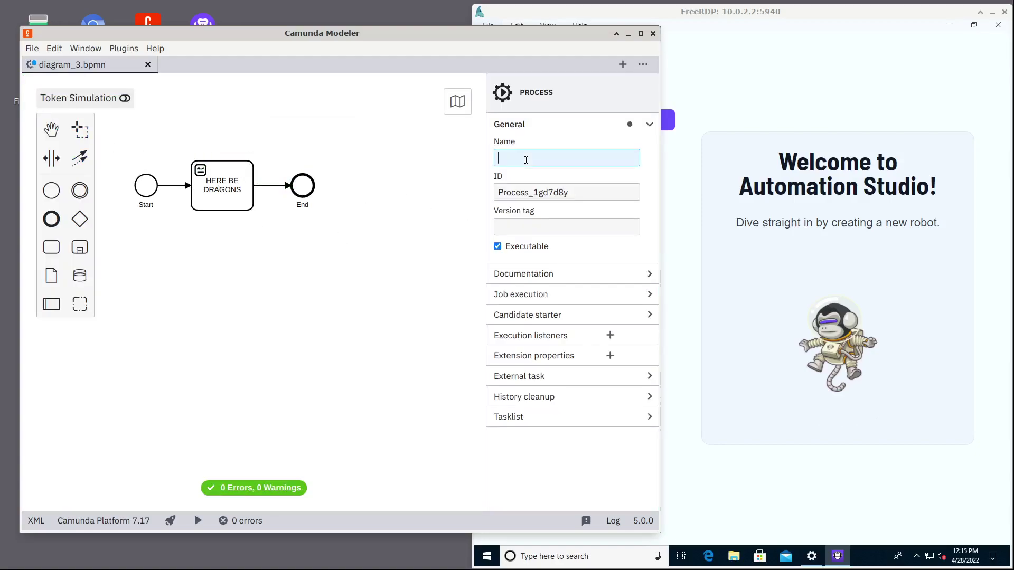
{"action": "type", "text": "RObot"}
{"action": "key", "text": "BackSpace"}
{"action": "key", "text": "BackSpace"}
{"action": "key", "text": "BackSpace"}
{"action": "key", "text": "BackSpace"}
{"action": "type", "text": "obot i"}
{"action": "type", "text": "ello World"}
{"action": "key", "text": "Tab"}
{"action": "type", "text": "robot-hell"}
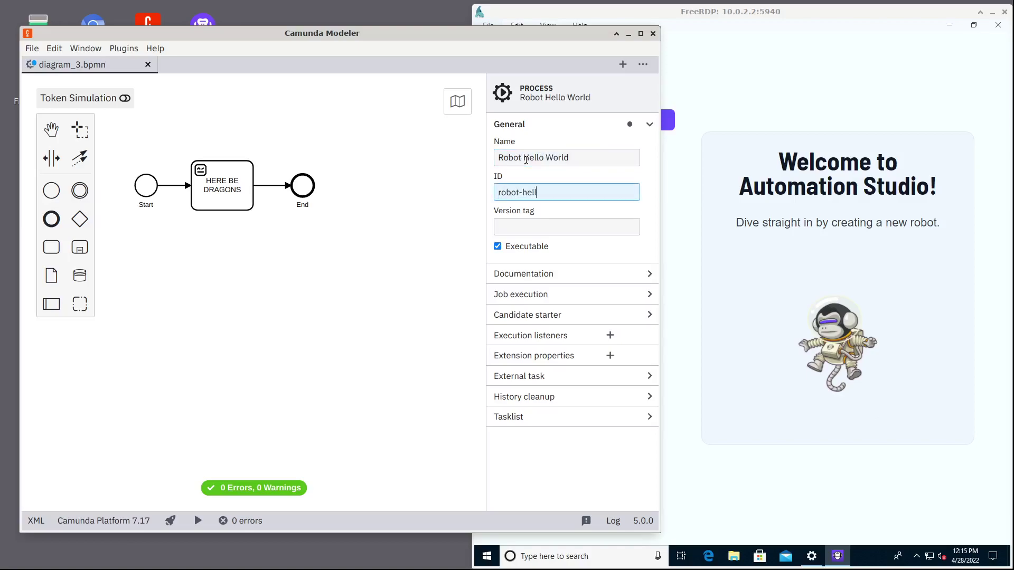
{"action": "type", "text": "o-world"}
{"action": "key", "text": "BackSpace"}
{"action": "key", "text": "BackSpace"}
{"action": "type", "text": "rld"}
{"action": "left_click", "coordinate": [345, 243]}
{"action": "key", "text": "ctrl+s"}
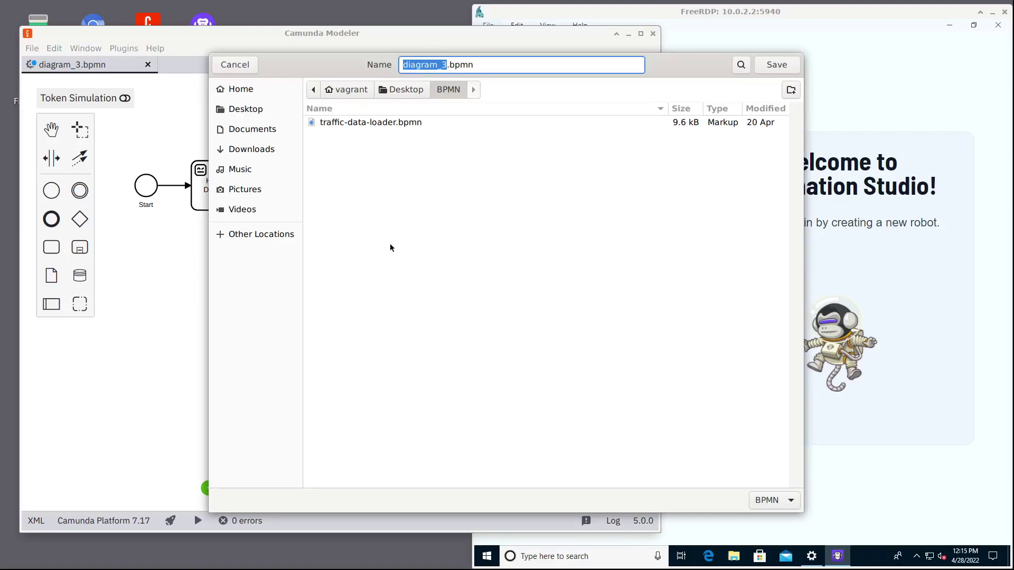
Save the diagram under the file name hello-world.bpmn.
{"action": "type", "text": "hello-world"}
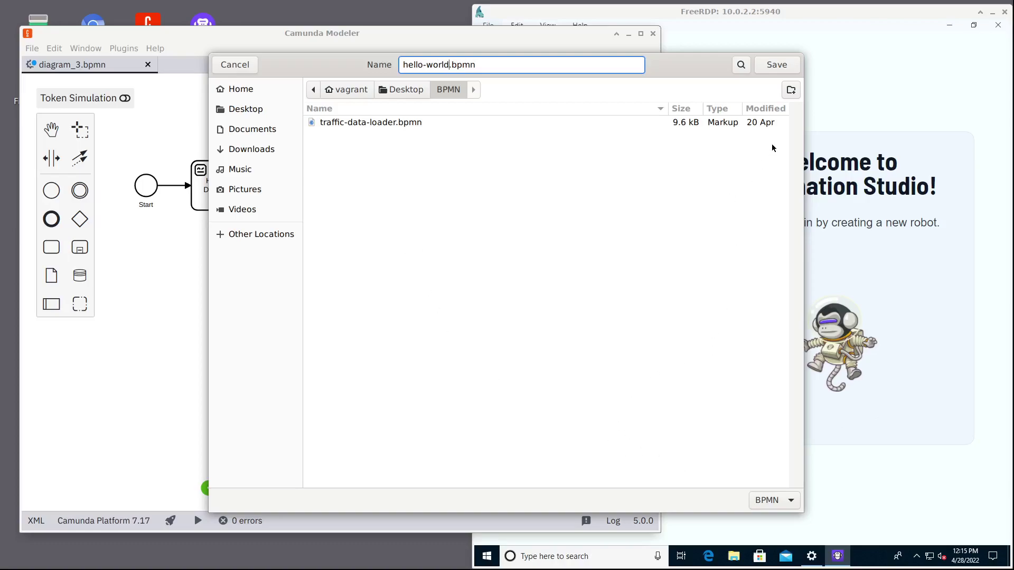
{"action": "left_click", "coordinate": [769, 68]}
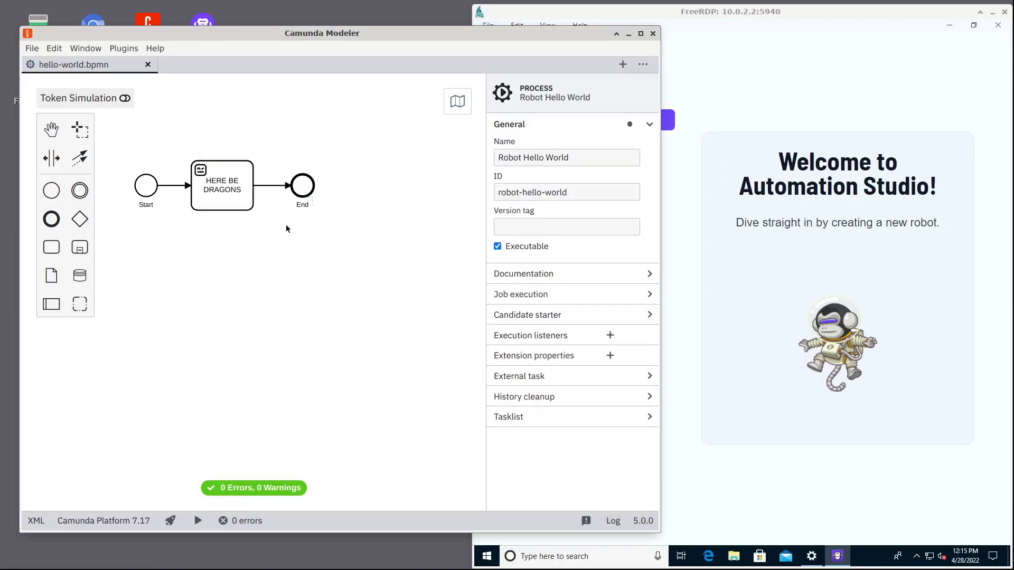
Start a hello-world process instance on the engine and open it in Camunda Cockpit.
{"action": "left_click_drag", "start_coordinate": [246, 329], "coordinate": [264, 386]}
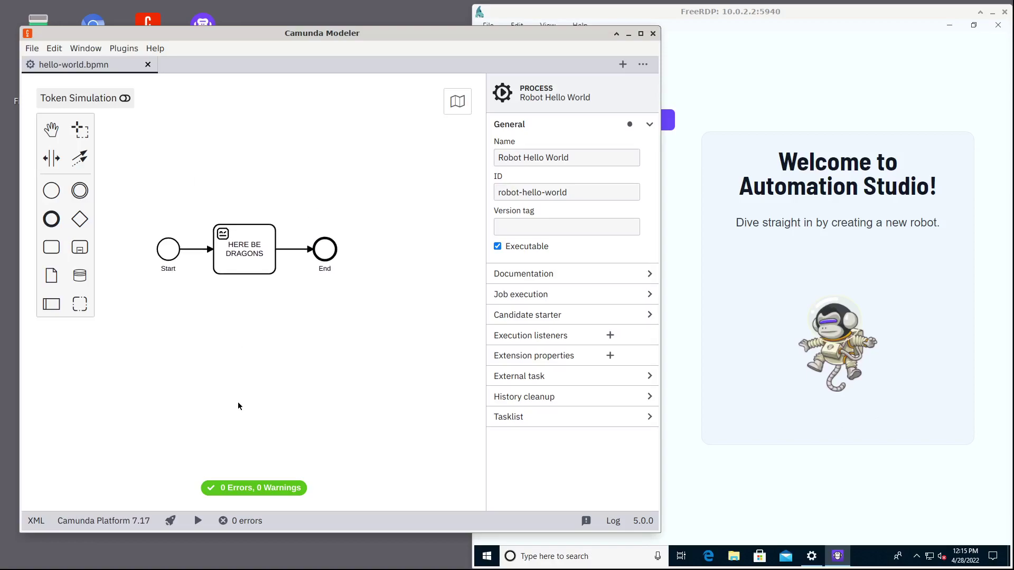
{"action": "left_click", "coordinate": [199, 522]}
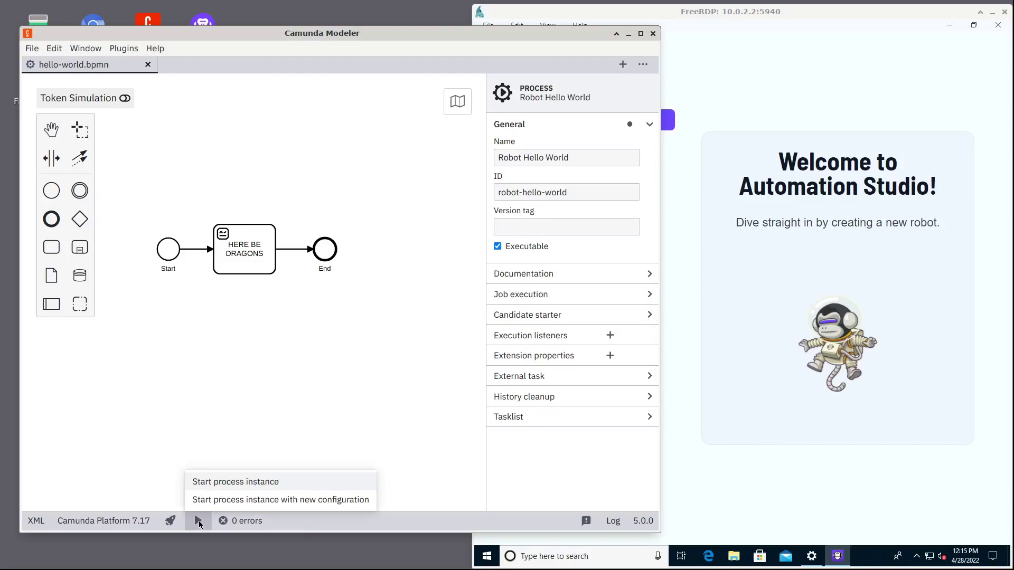
{"action": "left_click", "coordinate": [221, 482]}
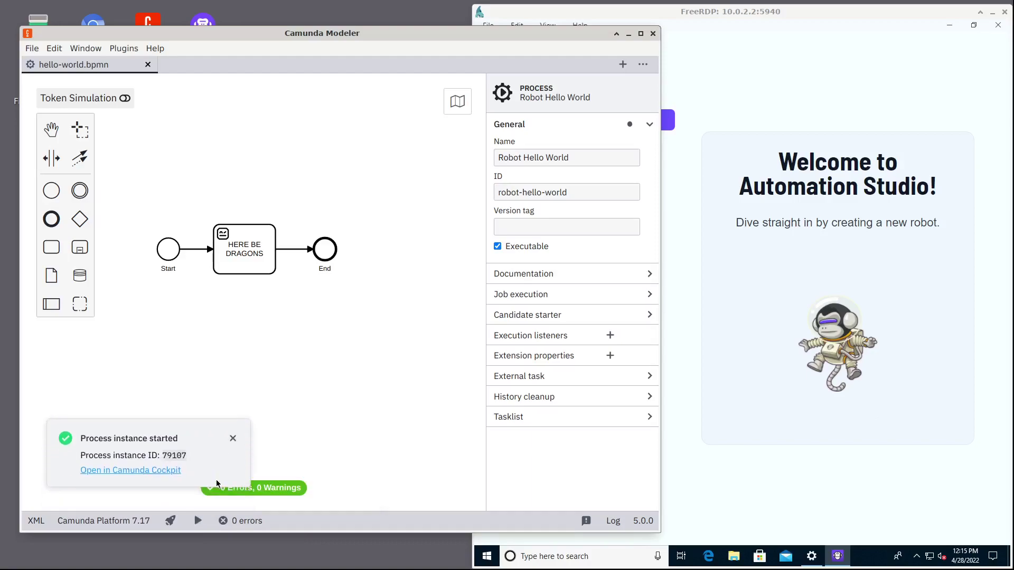
{"action": "left_click", "coordinate": [149, 471]}
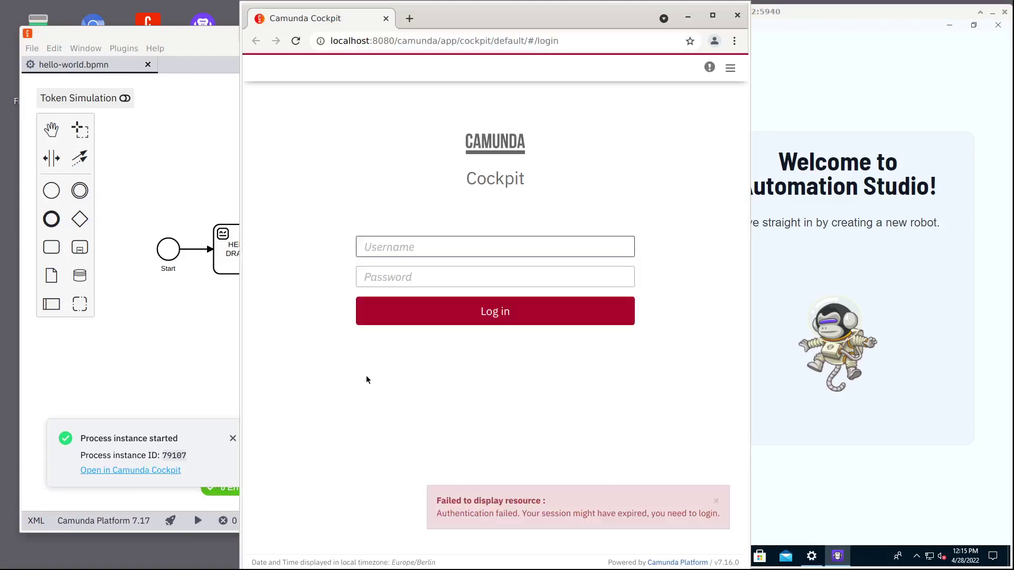
Sign in to Cockpit with the admin credentials, then switch back to Automation Studio.
{"action": "type", "text": "admin"}
{"action": "key", "text": "Tab"}
{"action": "type", "text": "admin"}
{"action": "key", "text": "Return"}
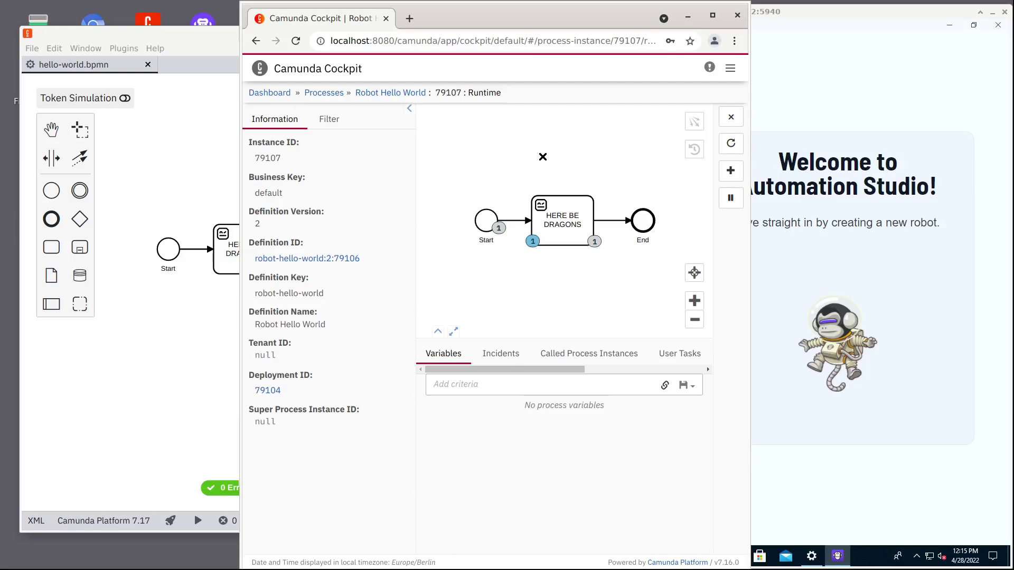
{"action": "left_click", "coordinate": [785, 62]}
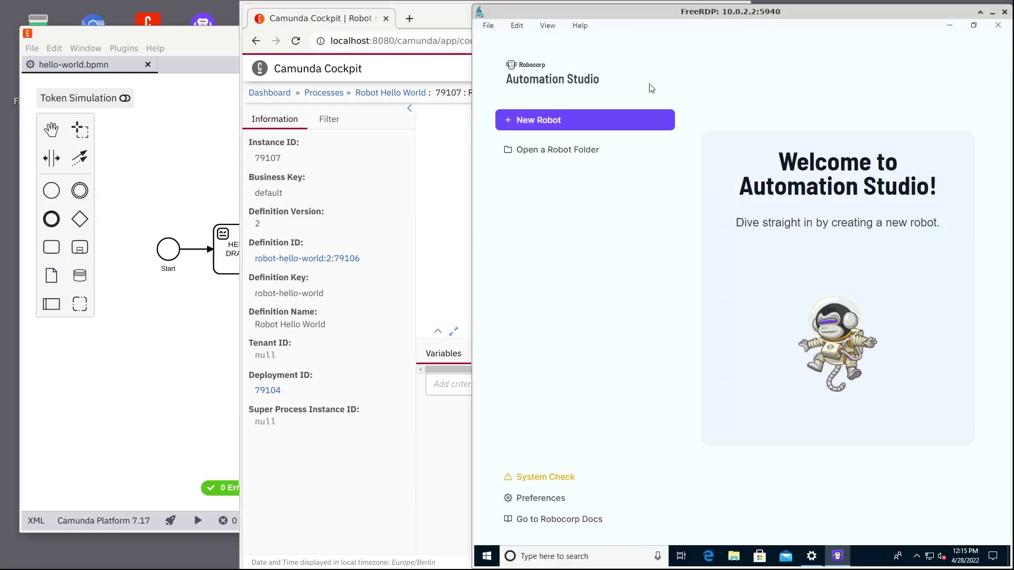
Create a new empty robot with the name 'Hello World Robot'.
{"action": "left_click", "coordinate": [551, 121]}
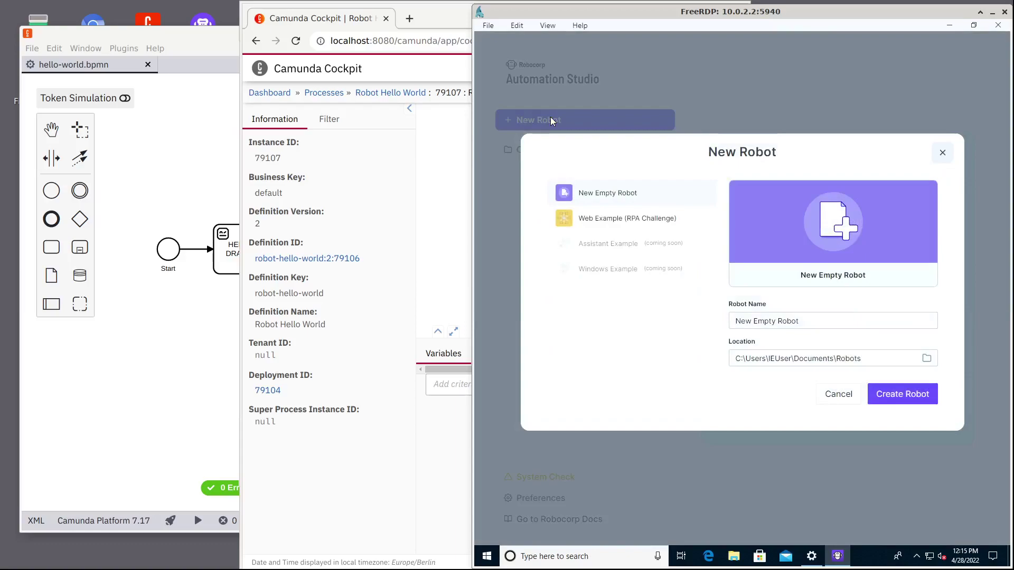
{"action": "triple_click", "coordinate": [785, 321]}
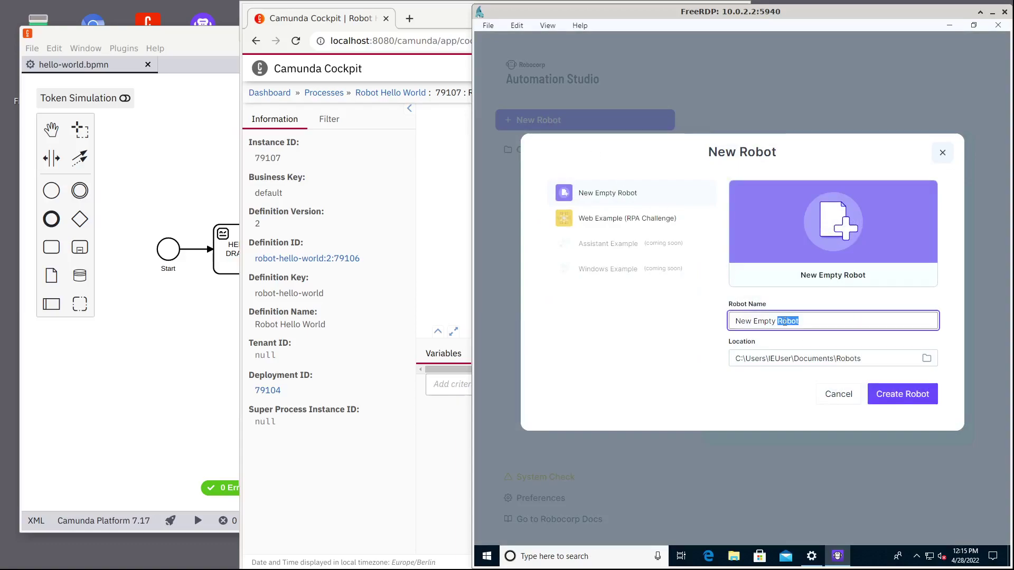
{"action": "type", "text": "Hello WOr"}
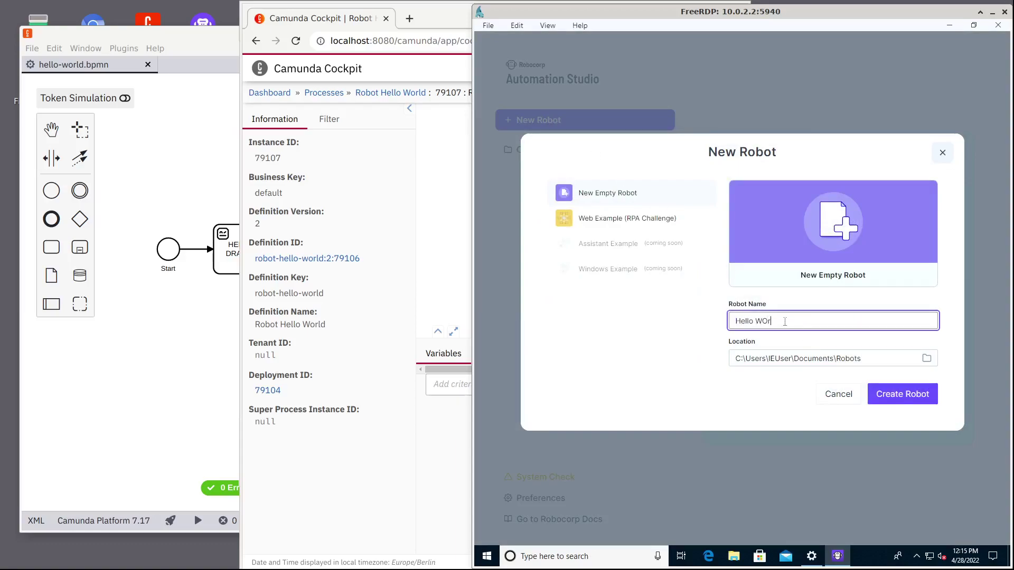
{"action": "key", "text": "BackSpace"}
{"action": "key", "text": "BackSpace"}
{"action": "type", "text": "orld Robot"}
{"action": "left_click", "coordinate": [898, 393]}
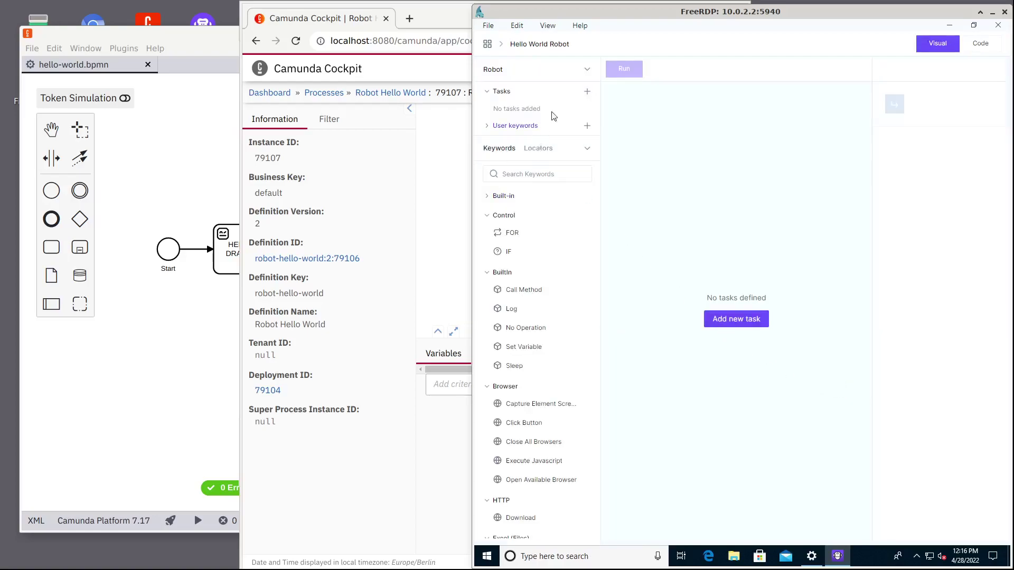
Add a task named 'Hello World' to the robot.
{"action": "left_click", "coordinate": [722, 320]}
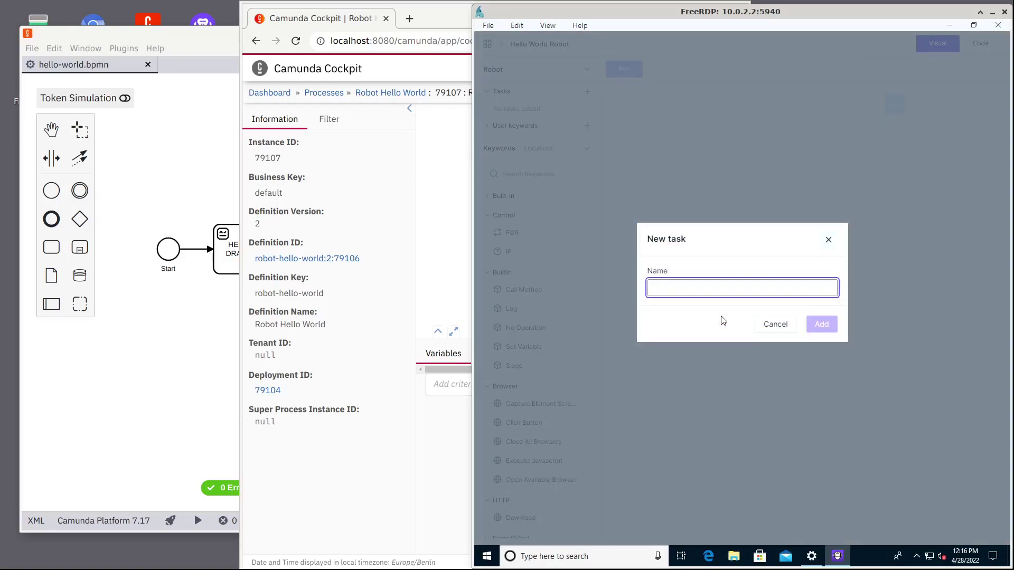
{"action": "type", "text": "Hello Wrold"}
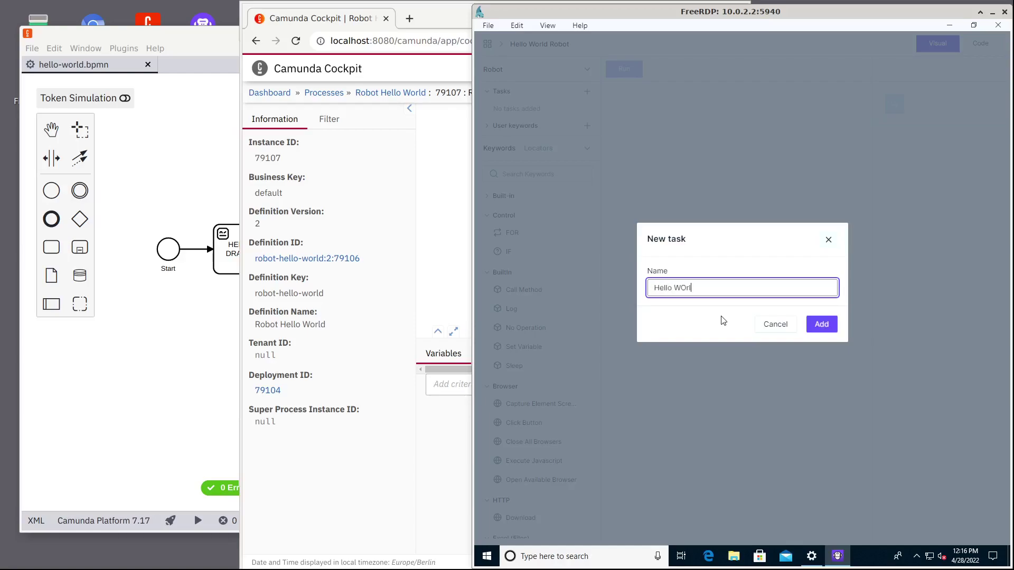
{"action": "key", "text": "BackSpace"}
{"action": "key", "text": "BackSpace"}
{"action": "key", "text": "BackSpace"}
{"action": "key", "text": "BackSpace"}
{"action": "type", "text": "orld"}
{"action": "left_click", "coordinate": [822, 324]}
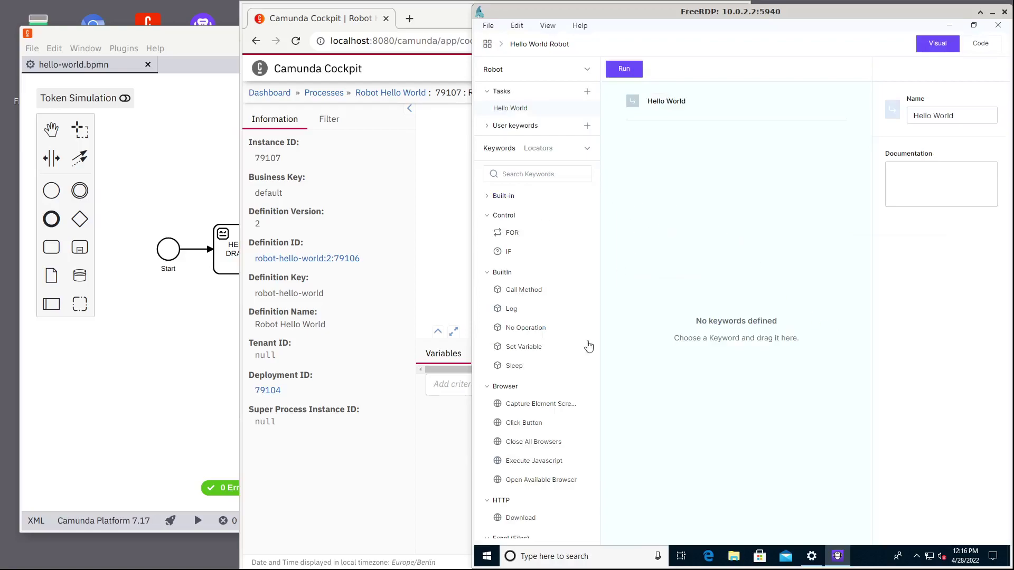
Add a Log step with message 'Hello World' to the task.
{"action": "left_click_drag", "start_coordinate": [508, 310], "coordinate": [668, 173]}
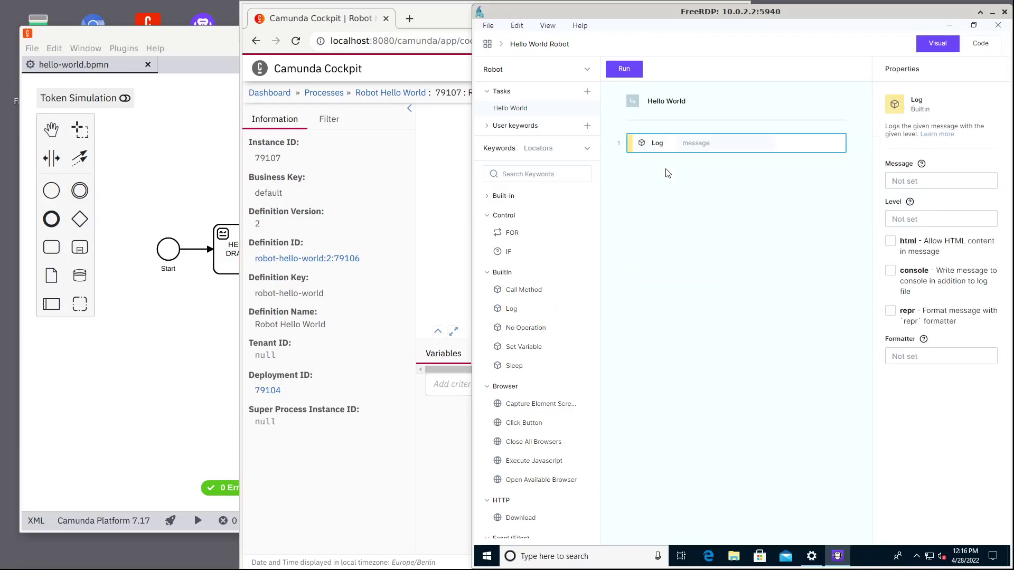
{"action": "left_click", "coordinate": [697, 143]}
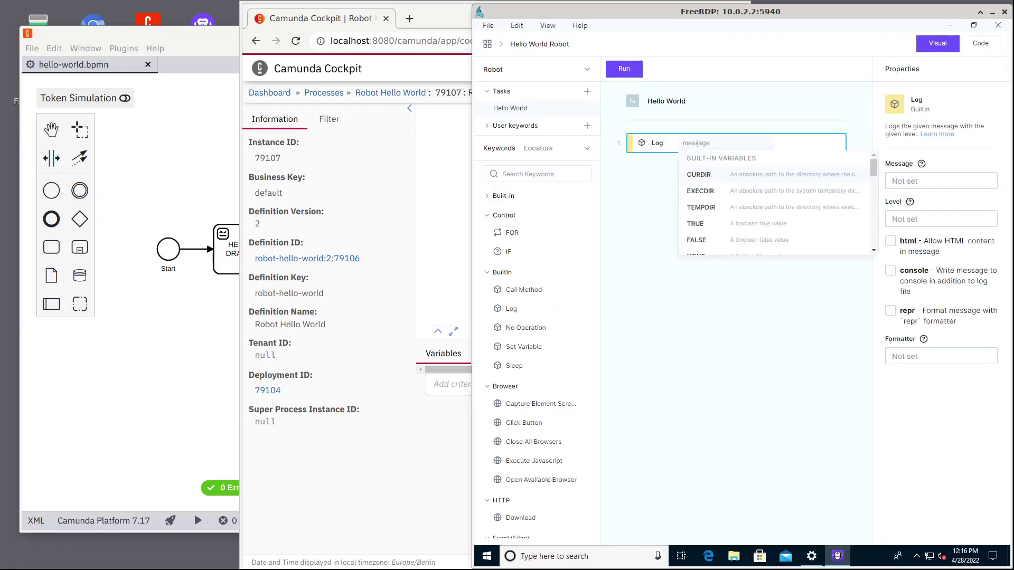
{"action": "type", "text": "H"}
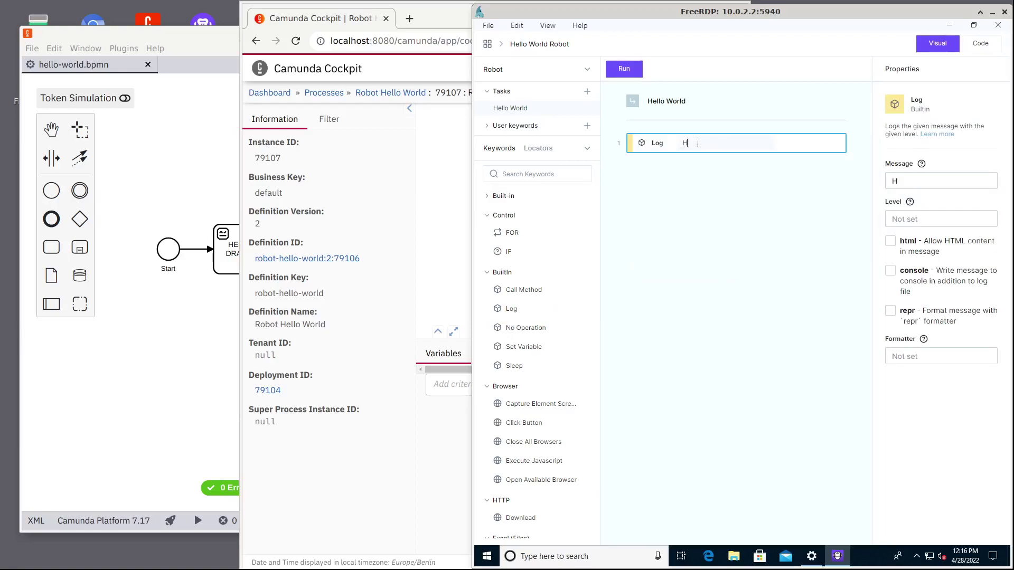
{"action": "type", "text": "ello World"}
{"action": "left_click", "coordinate": [733, 246]}
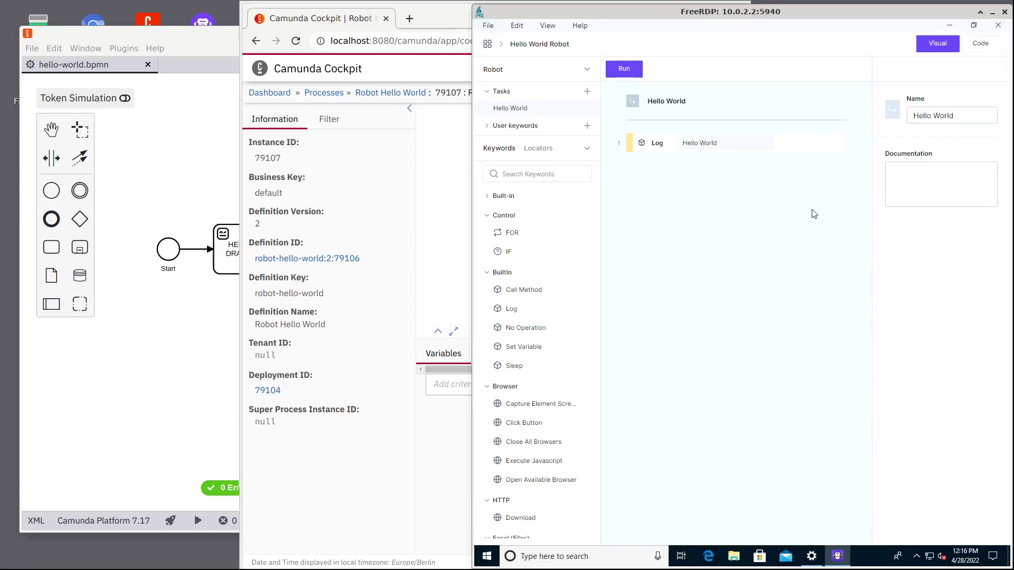
Run the robot and expand the Hello World task in log.html to confirm it passed.
{"action": "left_click", "coordinate": [486, 27]}
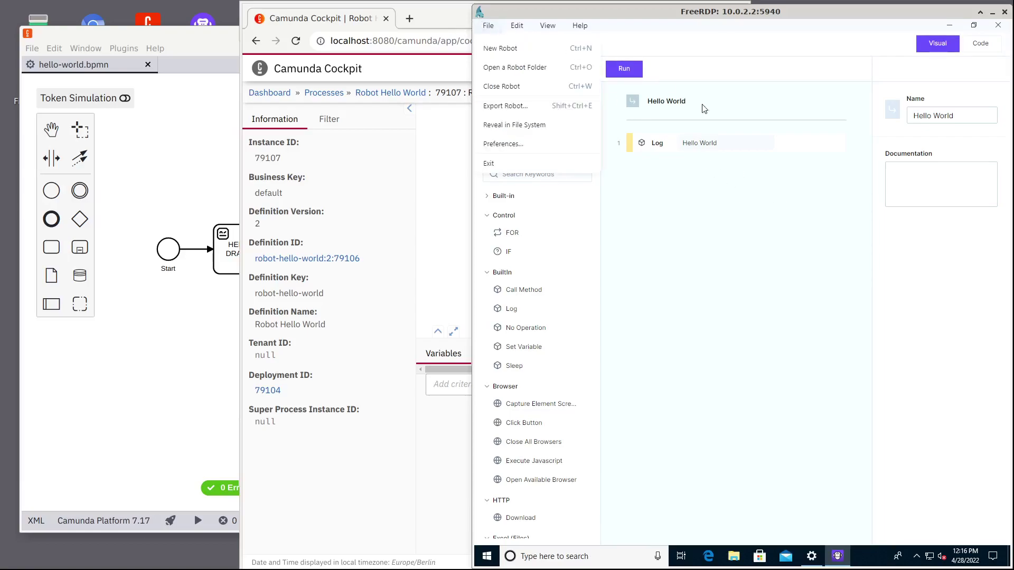
{"action": "left_click", "coordinate": [739, 218]}
{"action": "left_click", "coordinate": [617, 71]}
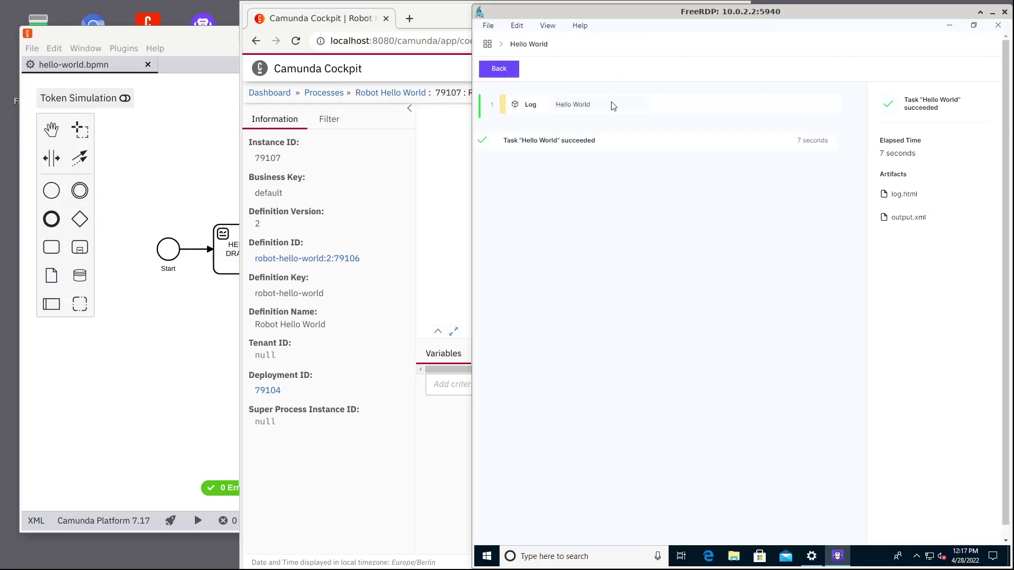
{"action": "left_click", "coordinate": [904, 195]}
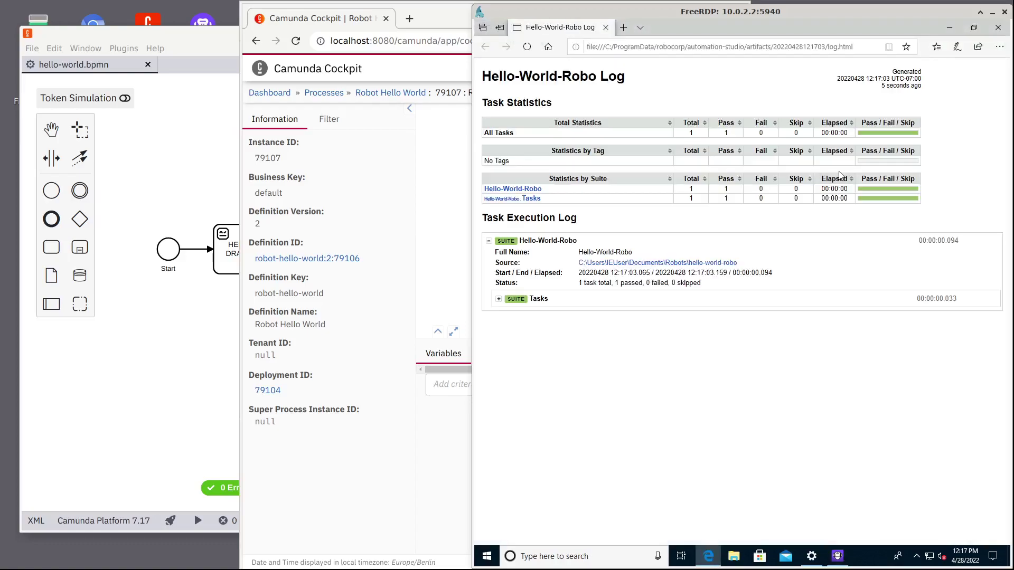
{"action": "left_click", "coordinate": [532, 307]}
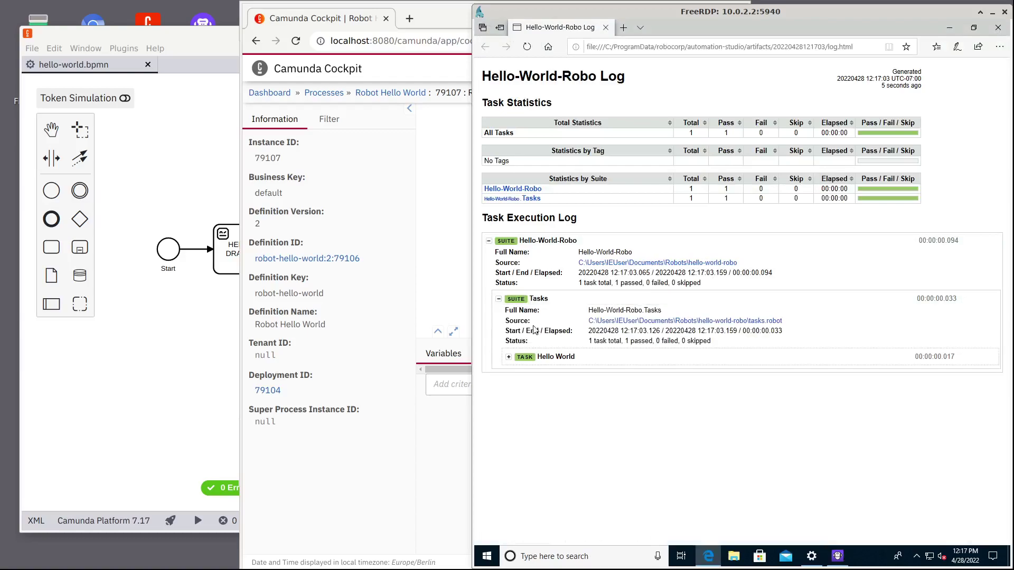
{"action": "left_click", "coordinate": [537, 358]}
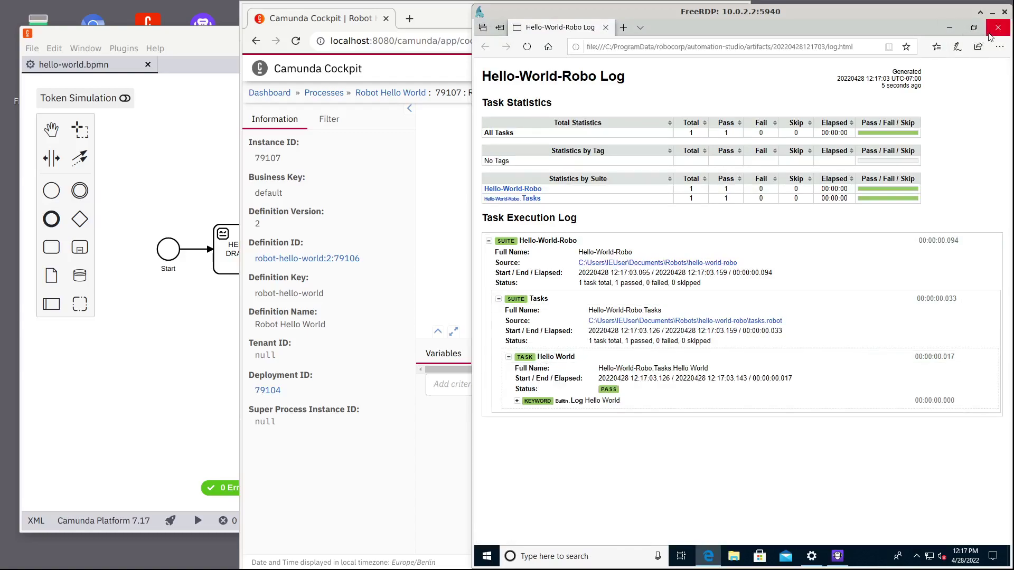
{"action": "left_click", "coordinate": [997, 29]}
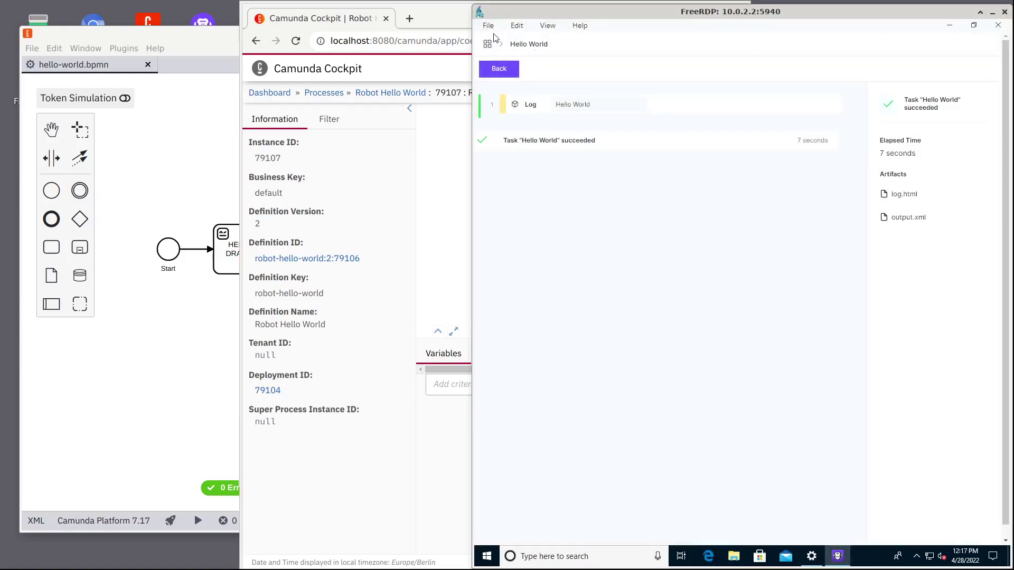
Return to the editor and export the robot as HelloWorldRobot.zip.
{"action": "left_click", "coordinate": [498, 69]}
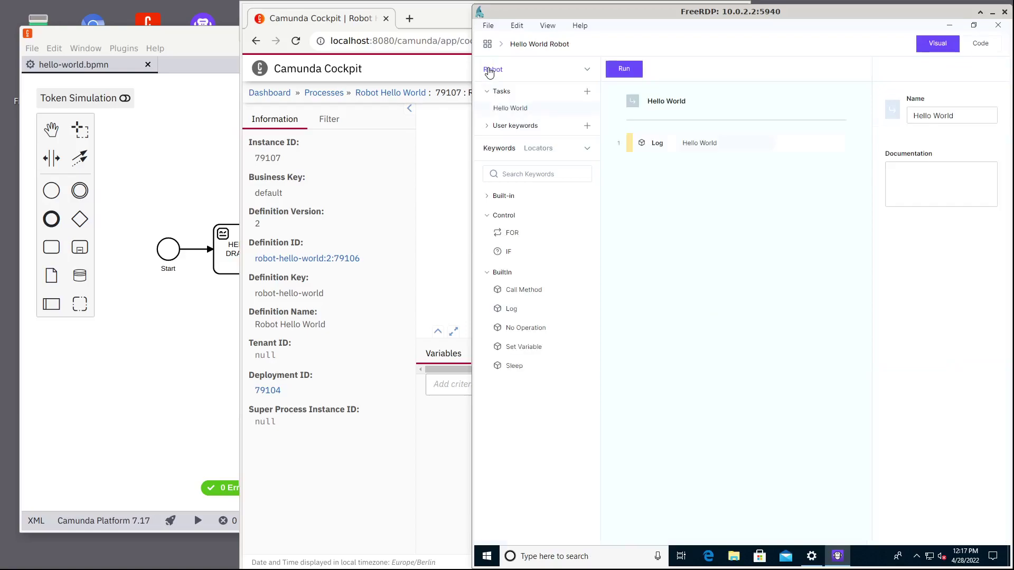
{"action": "left_click", "coordinate": [487, 27]}
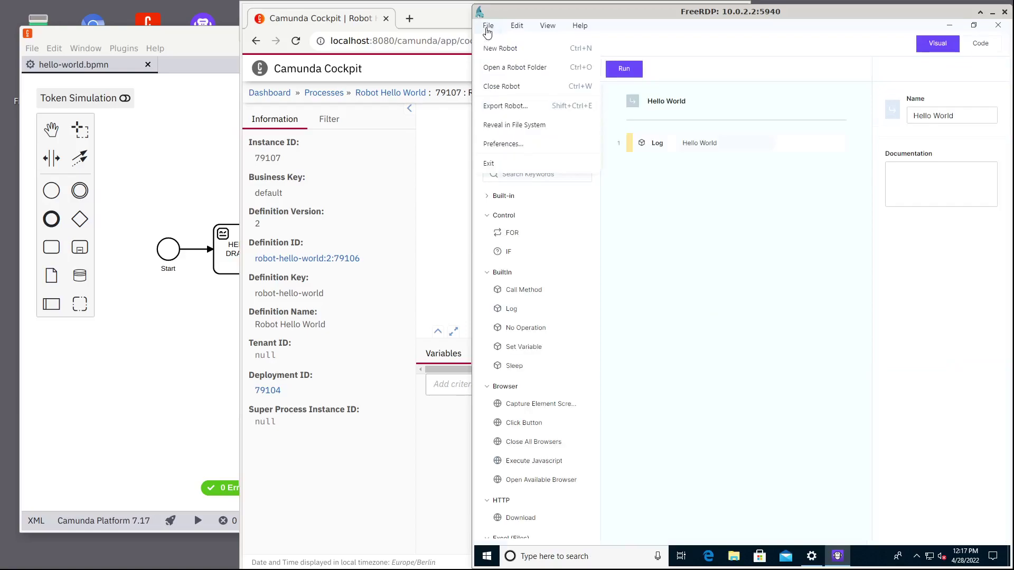
{"action": "left_click", "coordinate": [505, 107]}
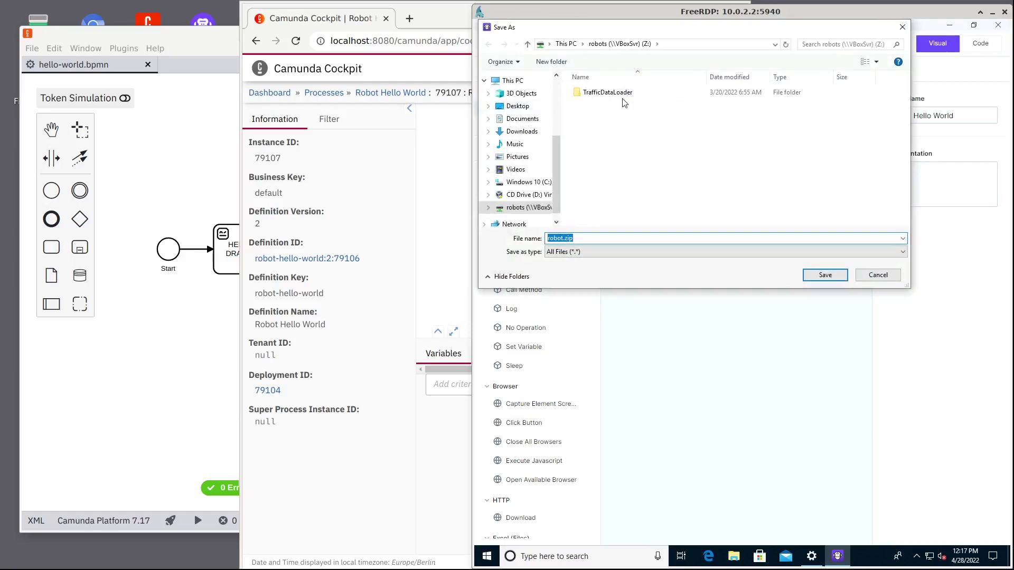
{"action": "left_click", "coordinate": [564, 238]}
{"action": "key", "text": "BackSpace"}
{"action": "key", "text": "BackSpace"}
{"action": "key", "text": "BackSpace"}
{"action": "key", "text": "BackSpace"}
{"action": "type", "text": "HelloWorld"}
{"action": "key", "text": "BackSpace"}
{"action": "key", "text": "BackSpace"}
{"action": "key", "text": "BackSpace"}
{"action": "key", "text": "BackSpace"}
{"action": "type", "text": "orldRobot"}
{"action": "left_click", "coordinate": [829, 276]}
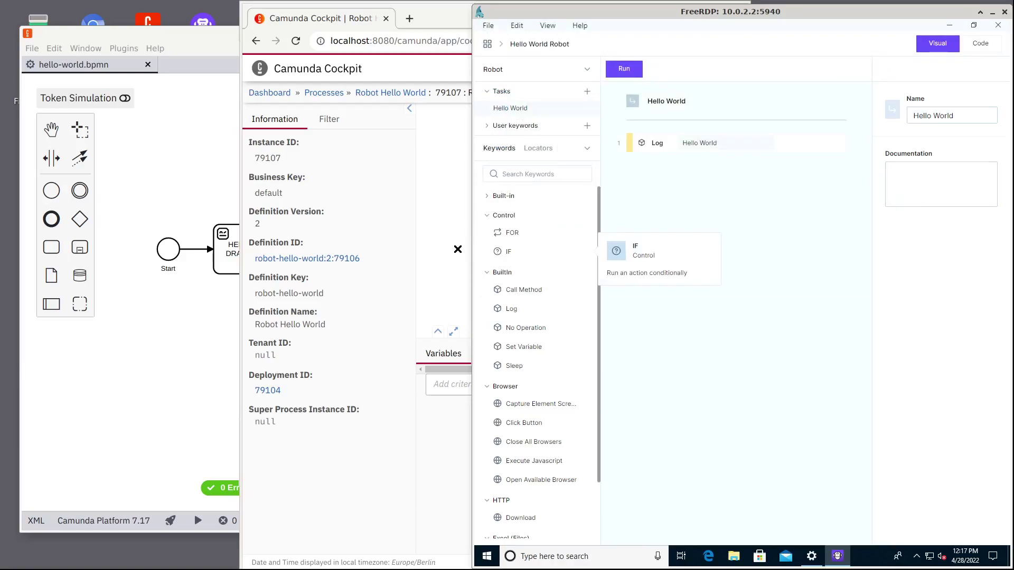
Reload Cockpit and open the History view listing instance 79107 as COMPLETED.
{"action": "left_click", "coordinate": [441, 252]}
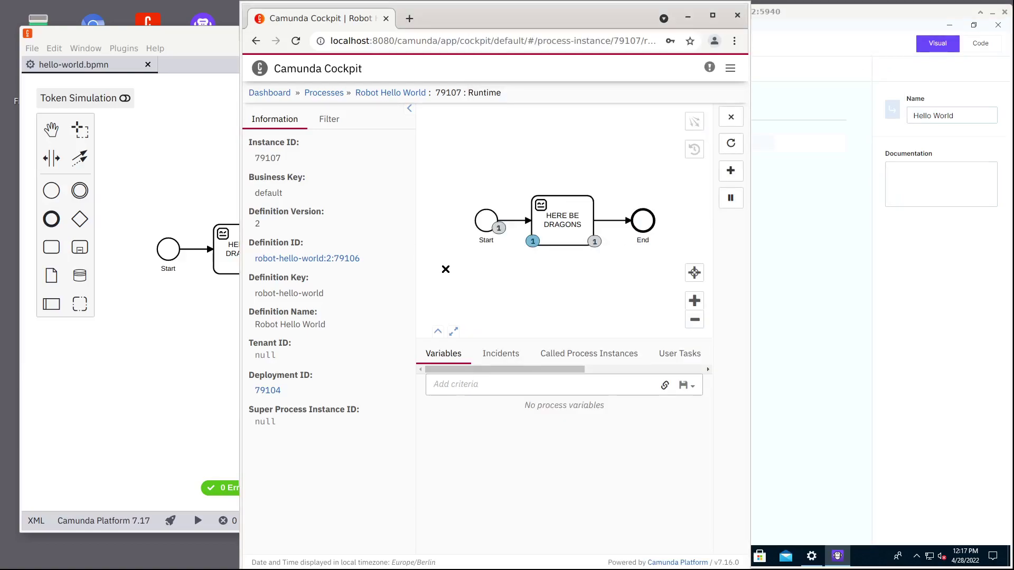
{"action": "key", "text": "F5"}
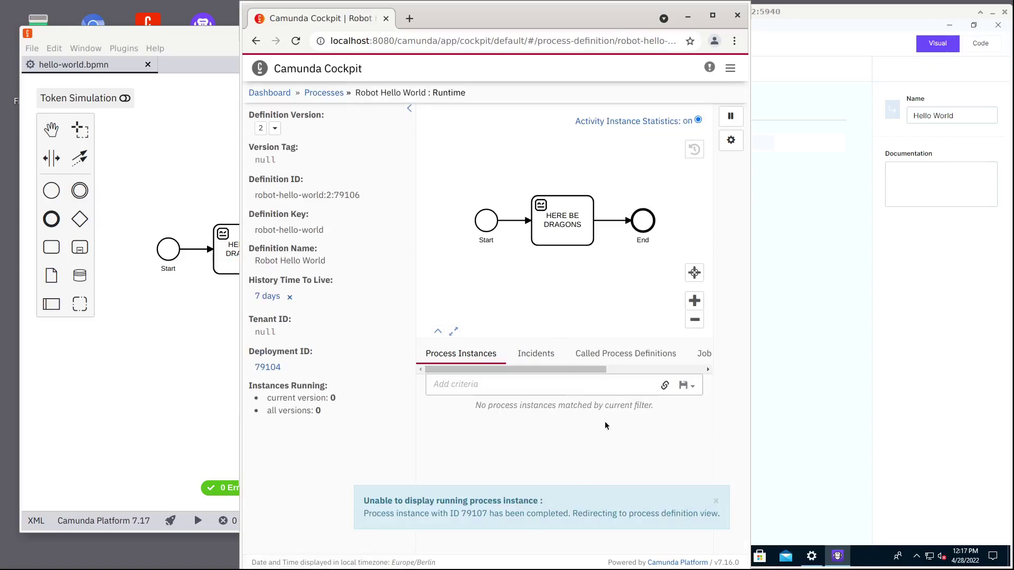
{"action": "left_click", "coordinate": [630, 369]}
{"action": "left_click", "coordinate": [629, 356]}
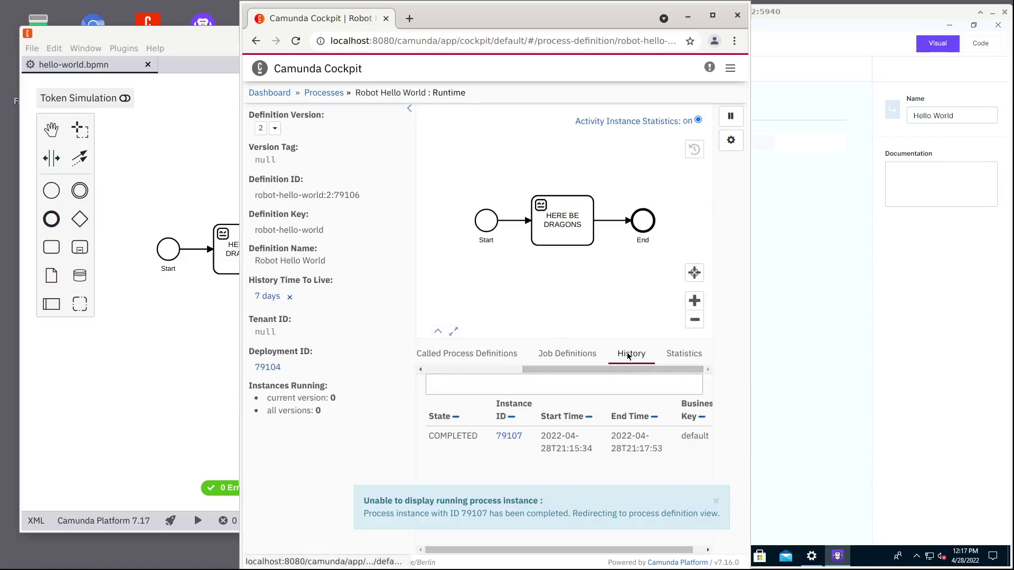
Open instance 79107, highlight its activity path, and download its log variable.
{"action": "left_click", "coordinate": [508, 436]}
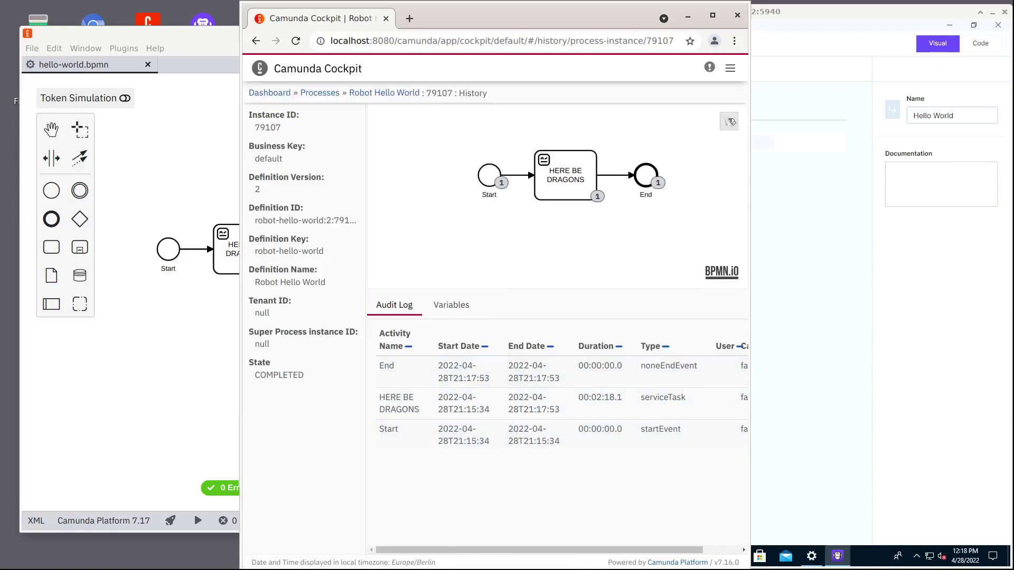
{"action": "left_click", "coordinate": [729, 122]}
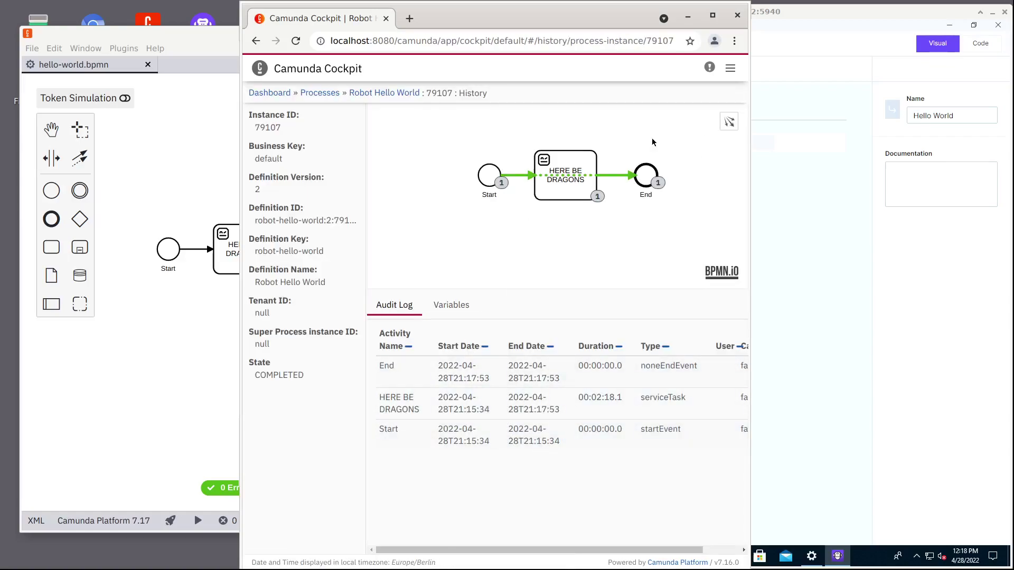
{"action": "left_click", "coordinate": [450, 306]}
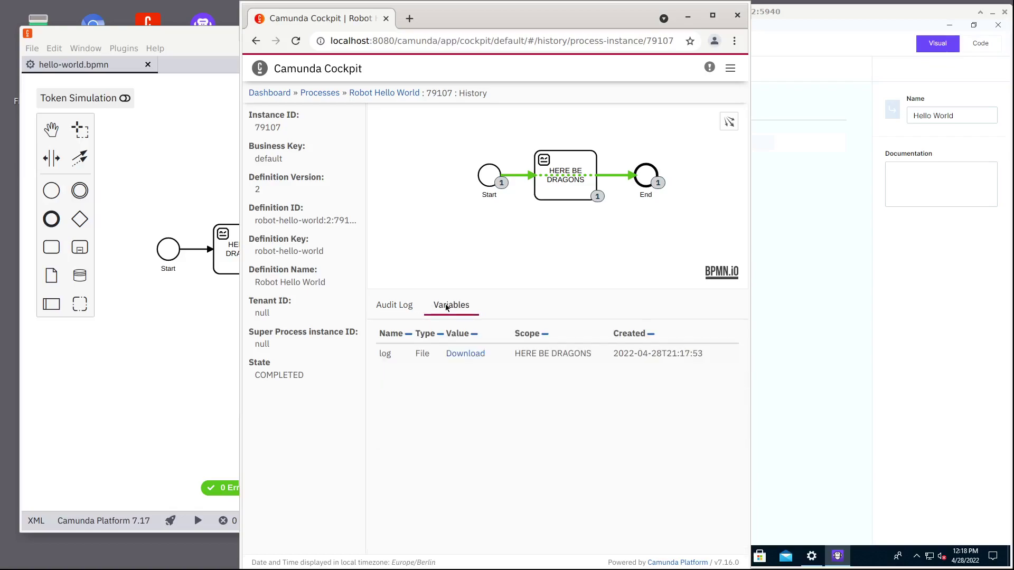
{"action": "left_click", "coordinate": [467, 354]}
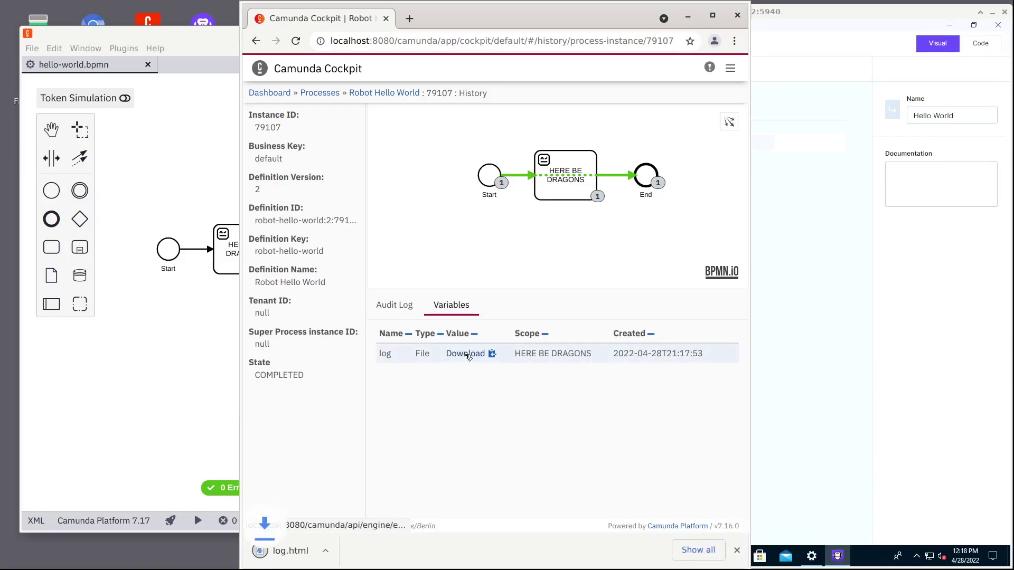
Expand log.html through Tasks, Hello World and Builtin.Log to the message, then return to Camunda Modeler.
{"action": "left_click", "coordinate": [312, 544]}
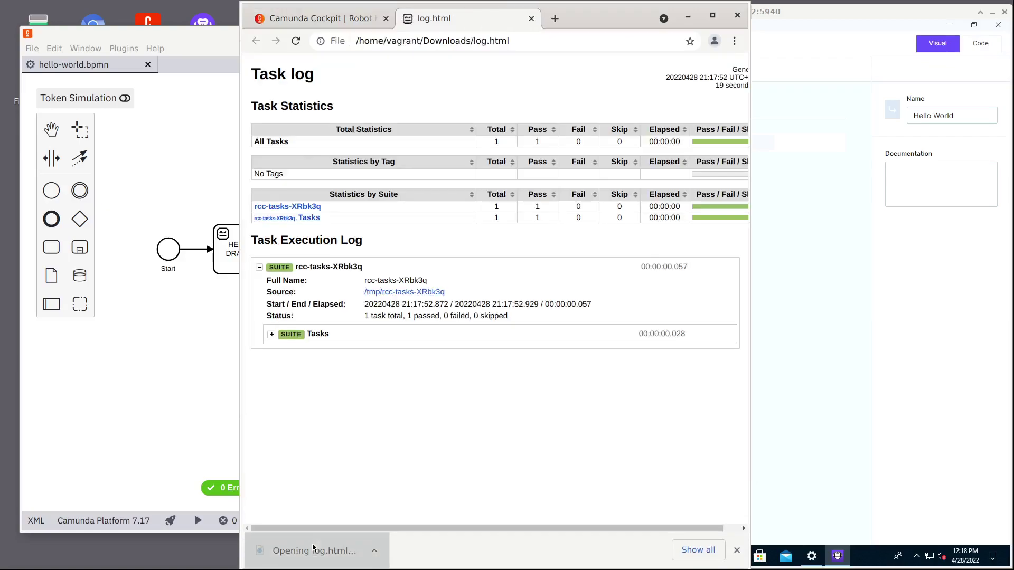
{"action": "left_click", "coordinate": [317, 337]}
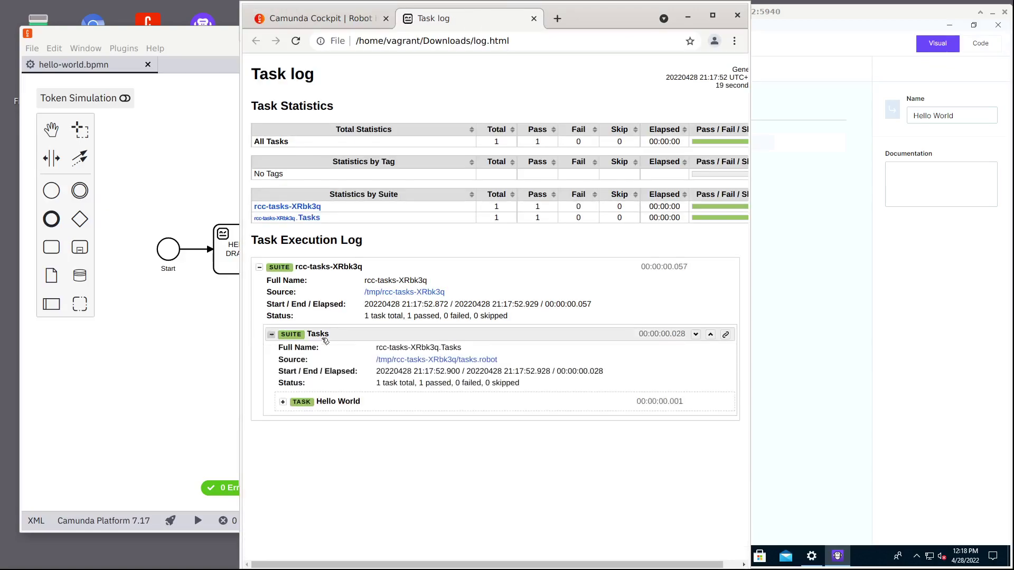
{"action": "left_click", "coordinate": [335, 402]}
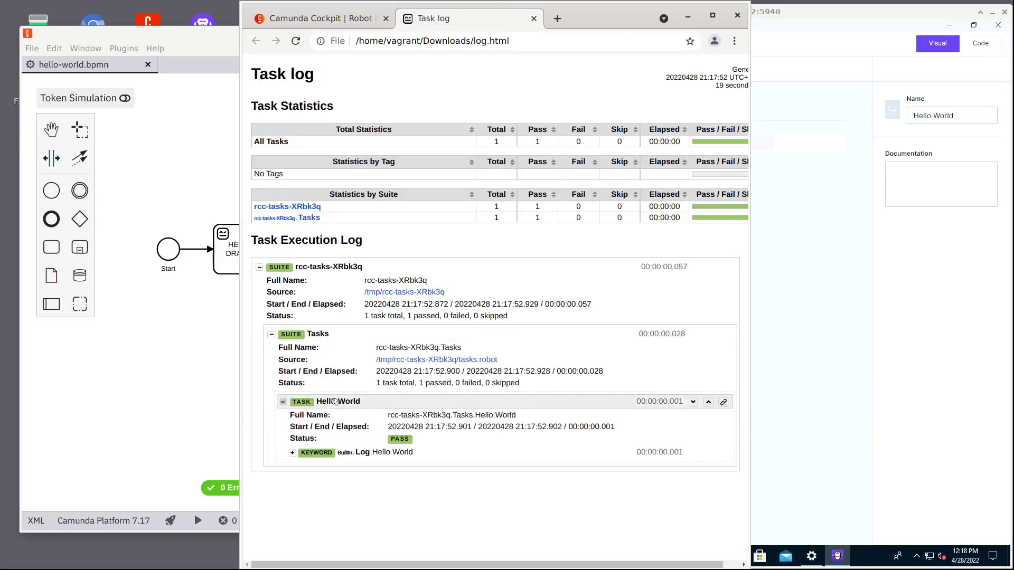
{"action": "left_click", "coordinate": [374, 456]}
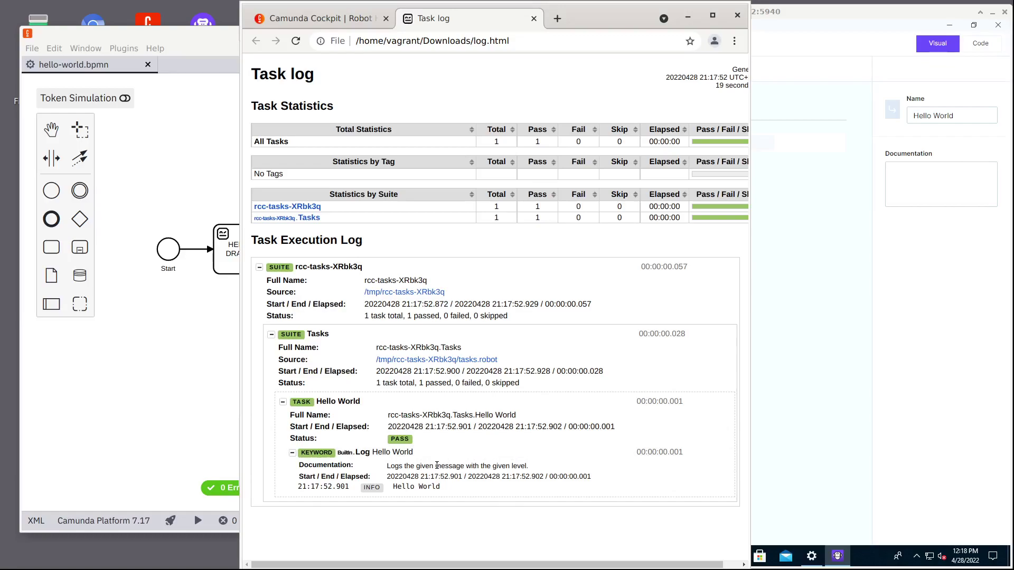
{"action": "left_click", "coordinate": [196, 33]}
{"action": "mouse_move", "coordinate": [224, 262]}
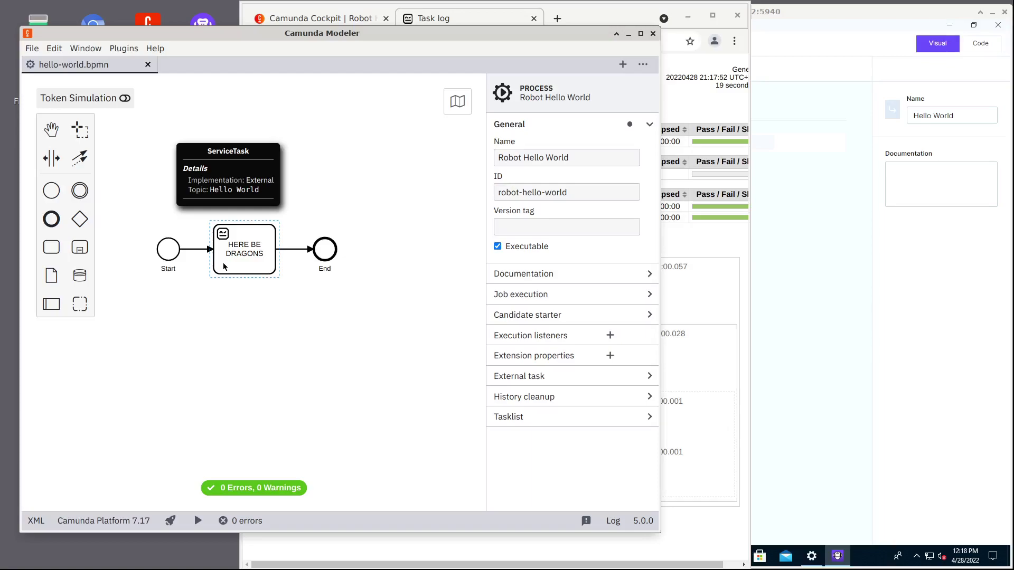
Raise the Automation Studio Hello World Robot editor above Camunda Modeler.
{"action": "left_click", "coordinate": [832, 235]}
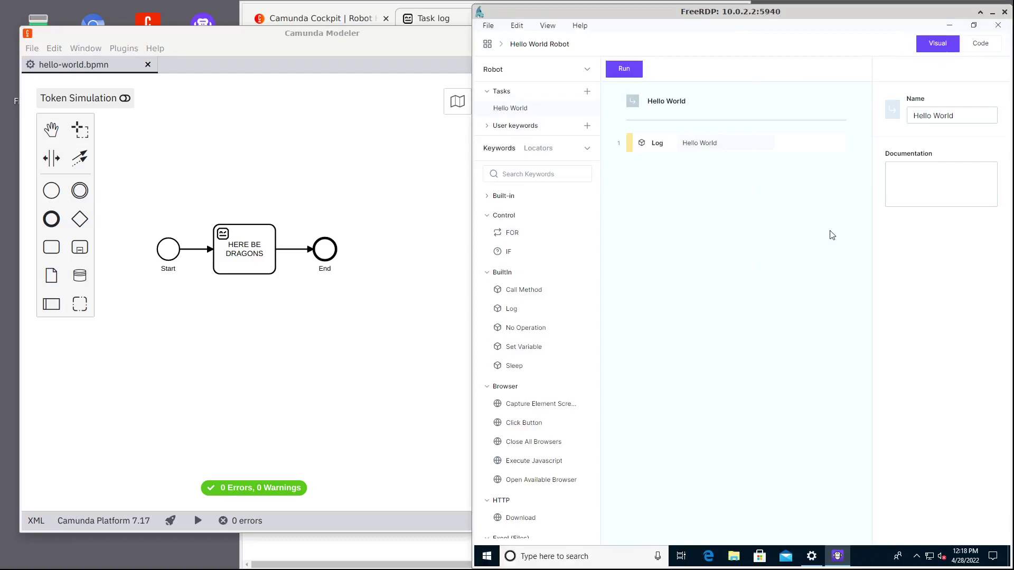